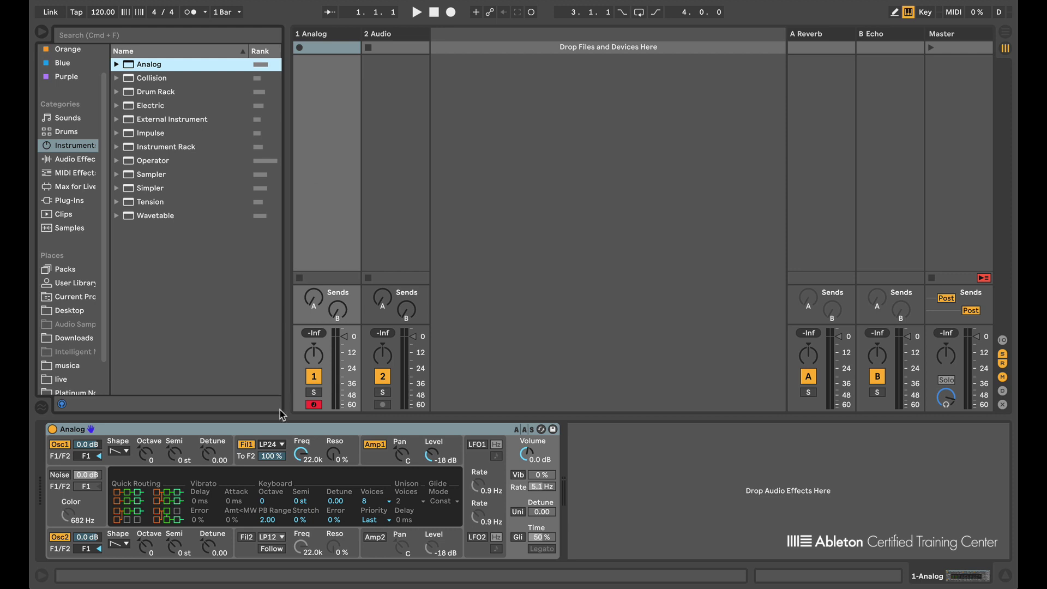
# Set the first filter of the Analog instrument to the Formant 12dB/oct type
pyautogui.click(273, 446)
pyautogui.click(273, 446)
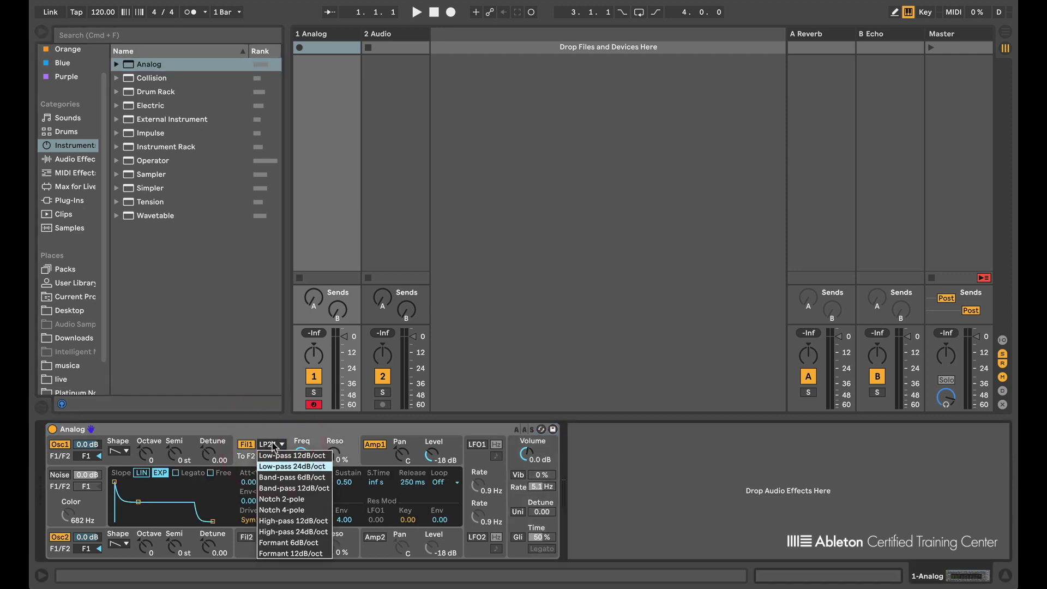
pyautogui.click(283, 552)
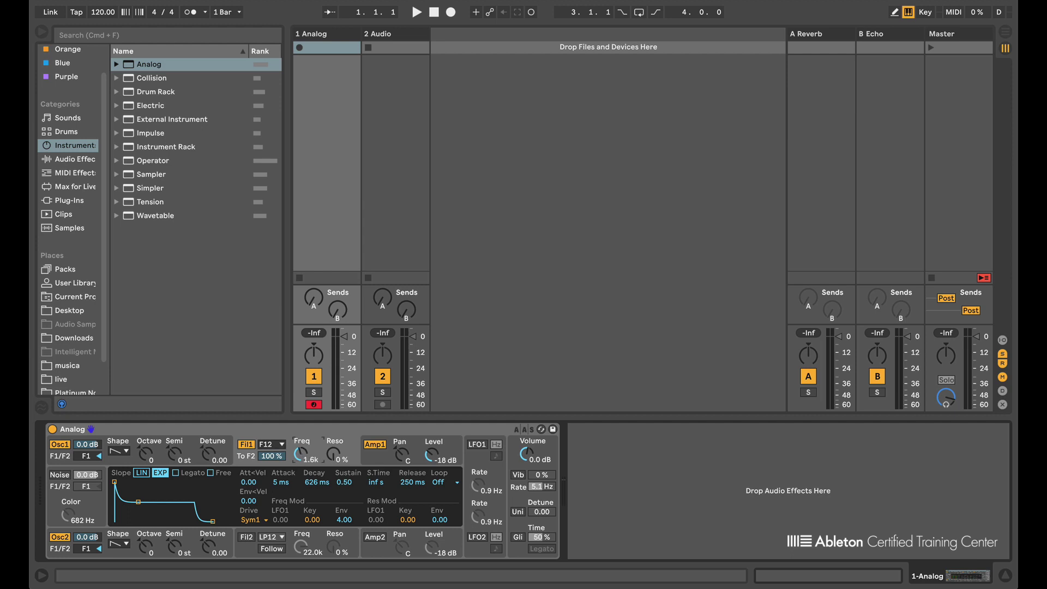
# Play notes while sweeping Analog's first filter frequency, ending at about 118 Hz
pyautogui.press('a')
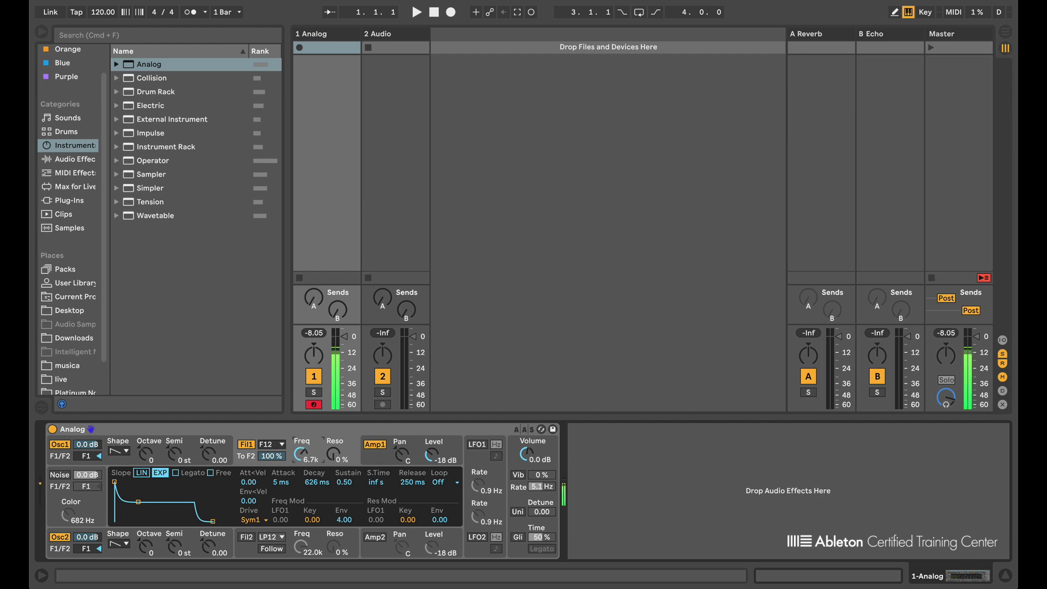
pyautogui.press('z')
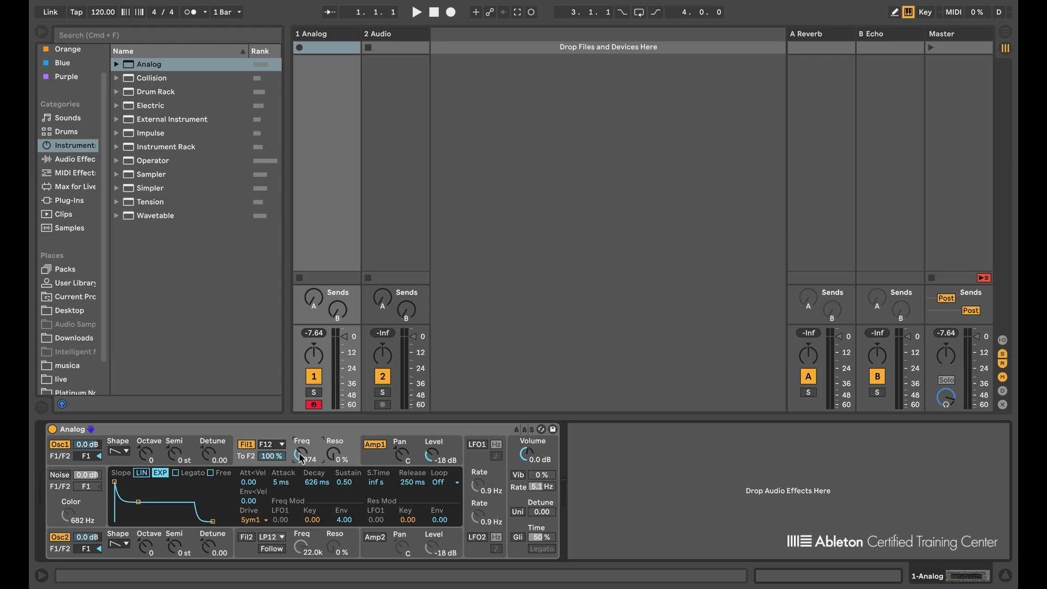
pyautogui.press('a')
pyautogui.moveTo(300, 458)
pyautogui.mouseDown()
pyautogui.moveTo(300, 479)
pyautogui.moveTo(300, 469)
pyautogui.mouseUp()
pyautogui.press('z')
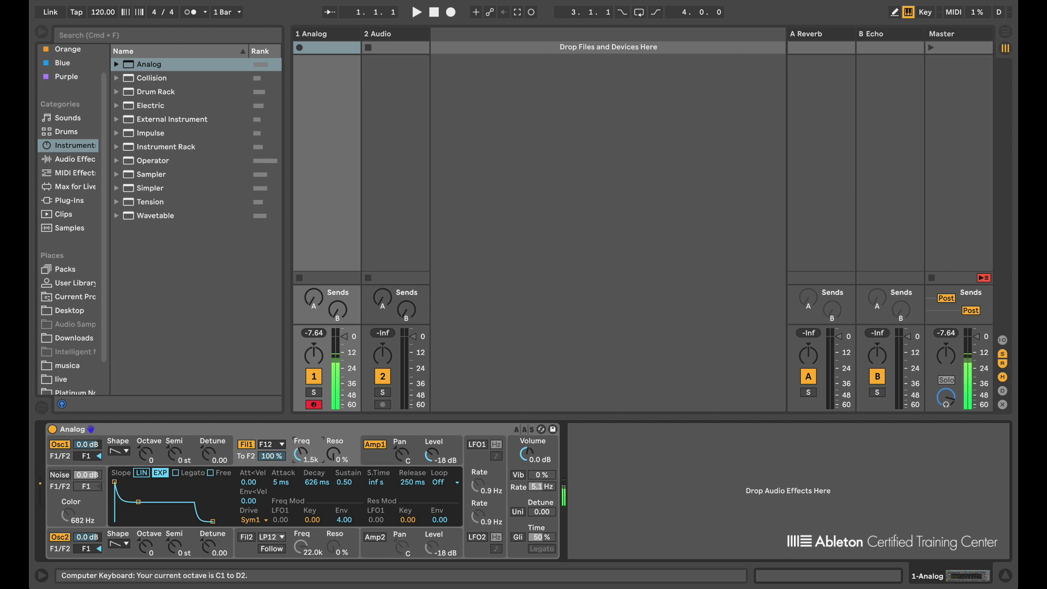
pyautogui.moveTo(300, 458); pyautogui.dragTo(300, 467)
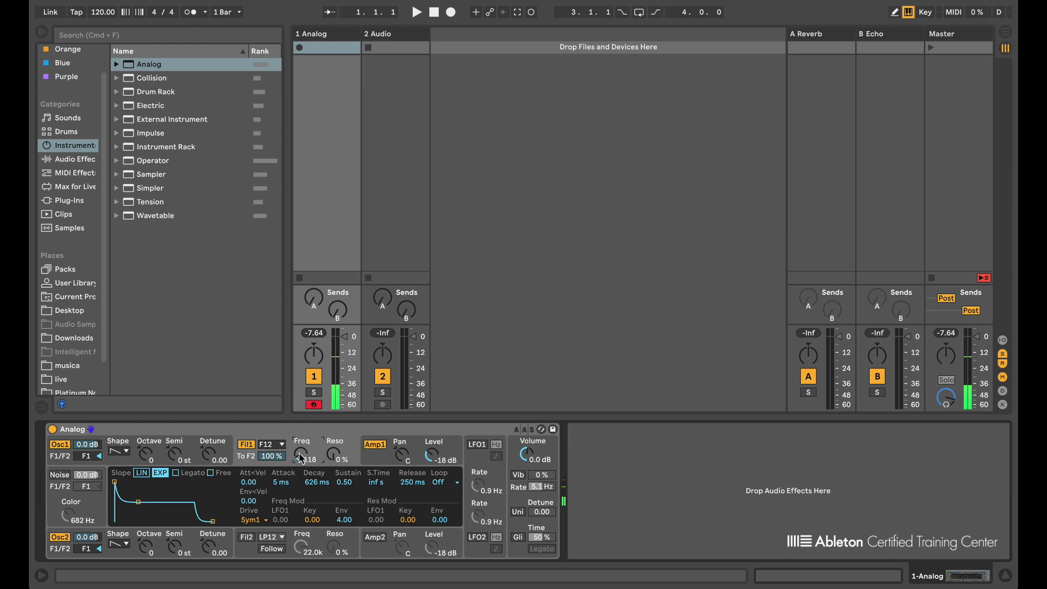
# Add EQ Eight after Analog and enlarge its expanded spectrum display, with the browser hidden
pyautogui.click(68, 158)
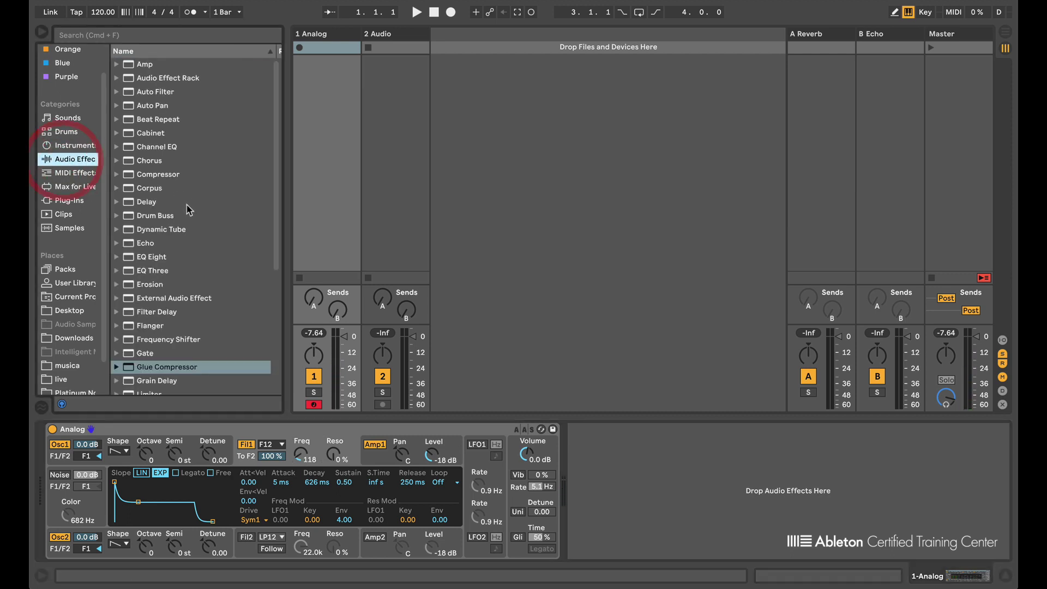
pyautogui.moveTo(151, 256); pyautogui.dragTo(674, 477)
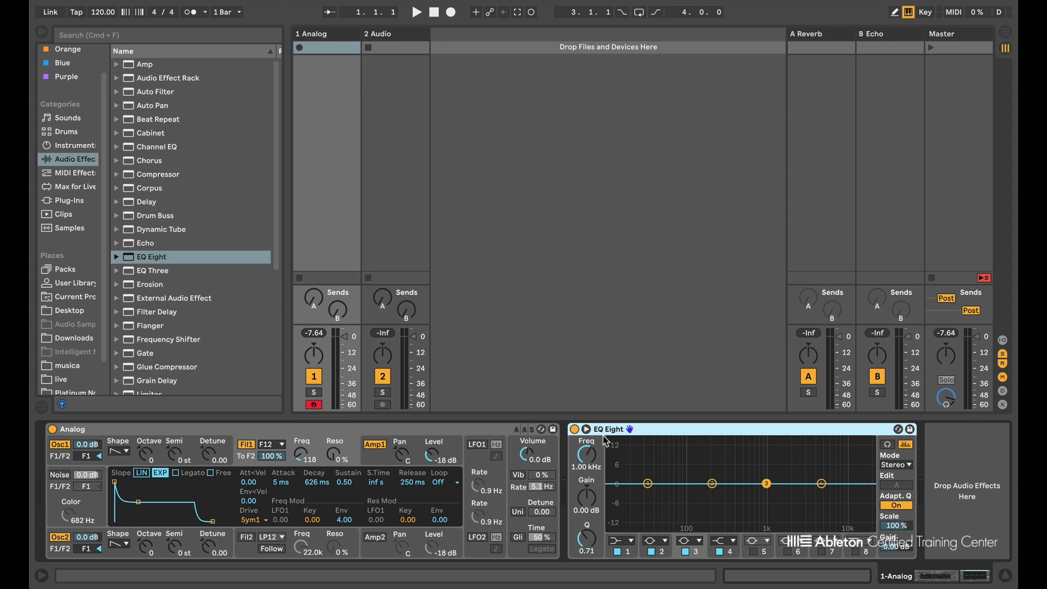
pyautogui.click(586, 429)
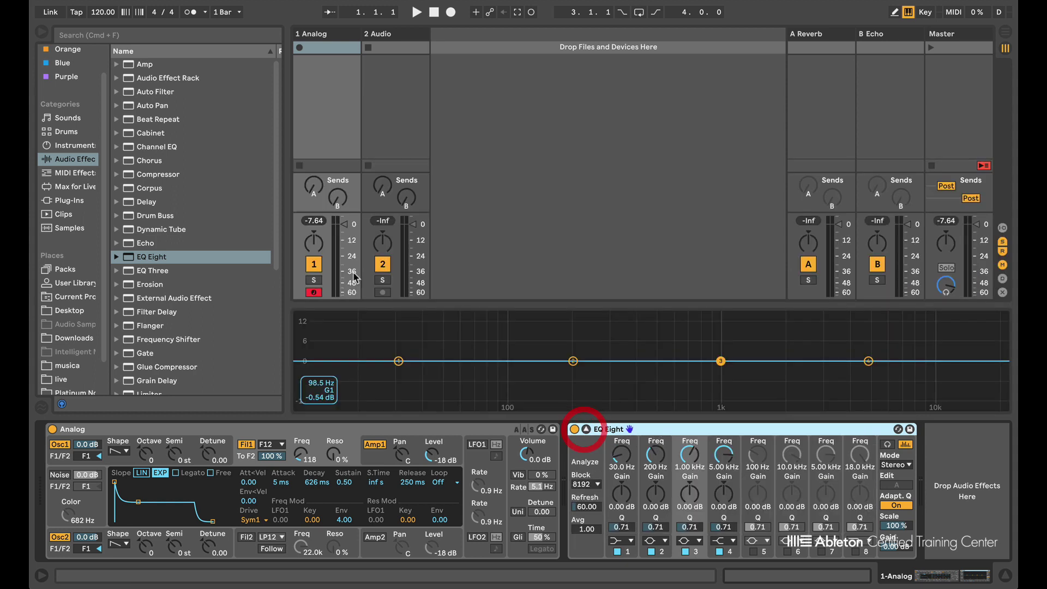
pyautogui.click(42, 31)
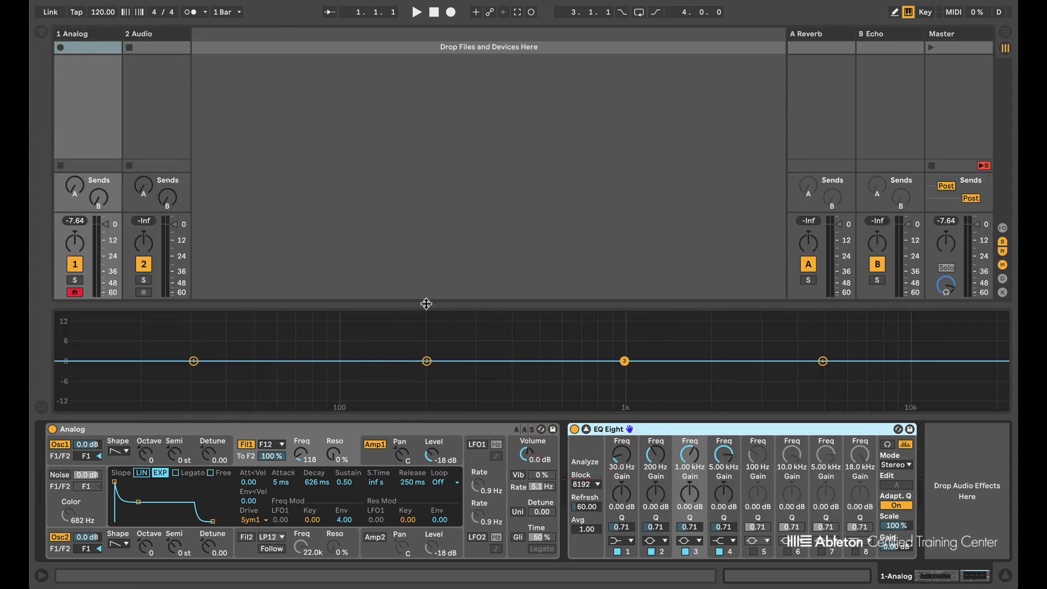
pyautogui.moveTo(426, 304); pyautogui.dragTo(426, 197)
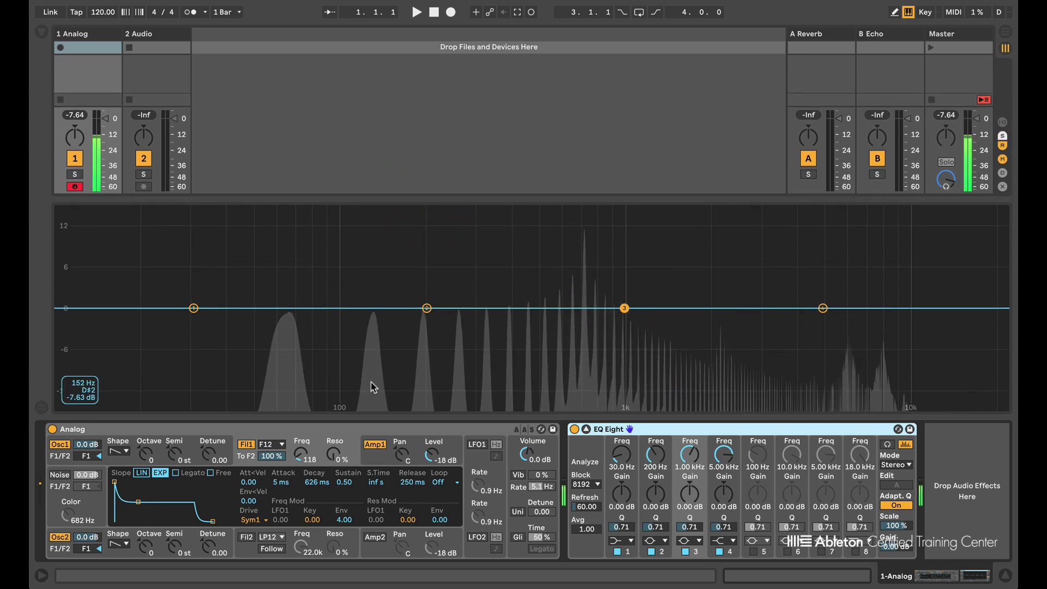
# Sweep Analog's first filter frequency through about 2.6 kHz and 323 Hz, watching the formant peaks in the EQ Eight spectrum
pyautogui.moveTo(301, 455); pyautogui.dragTo(301, 472)
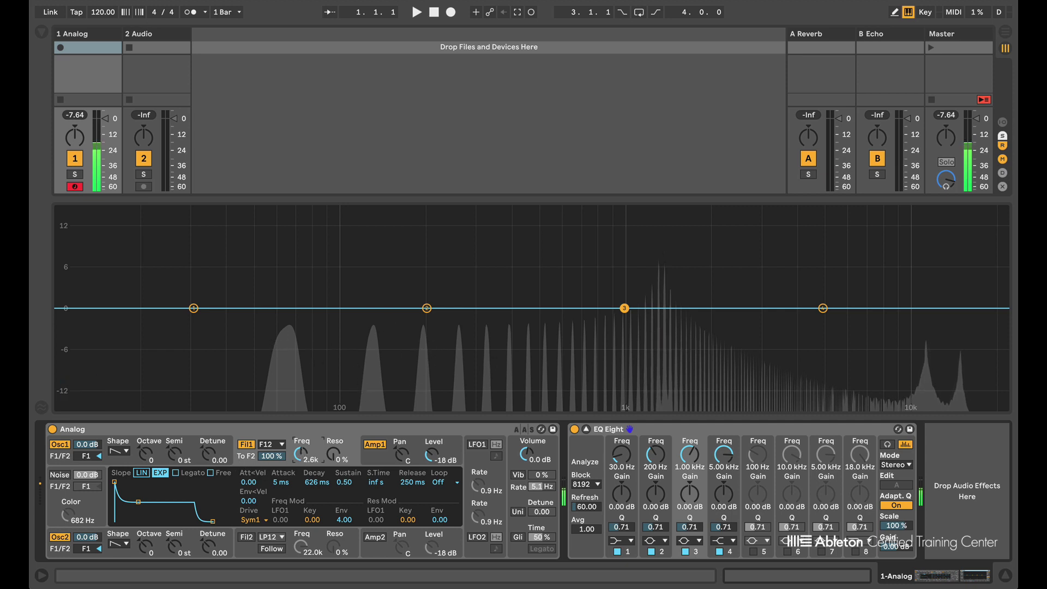
pyautogui.moveTo(301, 455); pyautogui.dragTo(301, 518)
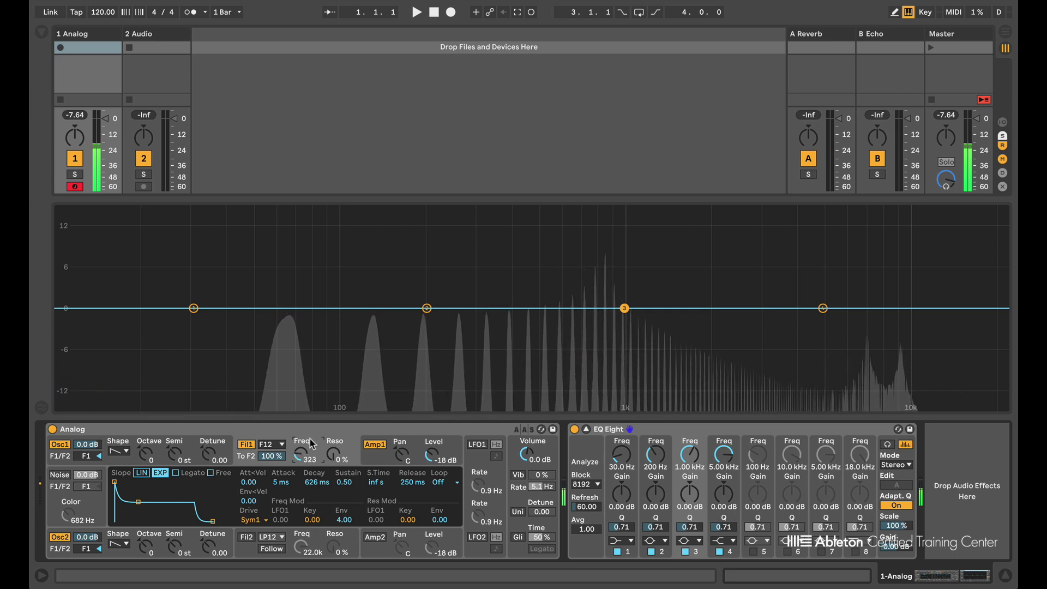
pyautogui.moveTo(301, 455)
pyautogui.mouseDown()
pyautogui.moveTo(301, 433)
pyautogui.moveTo(298, 462)
pyautogui.mouseUp()
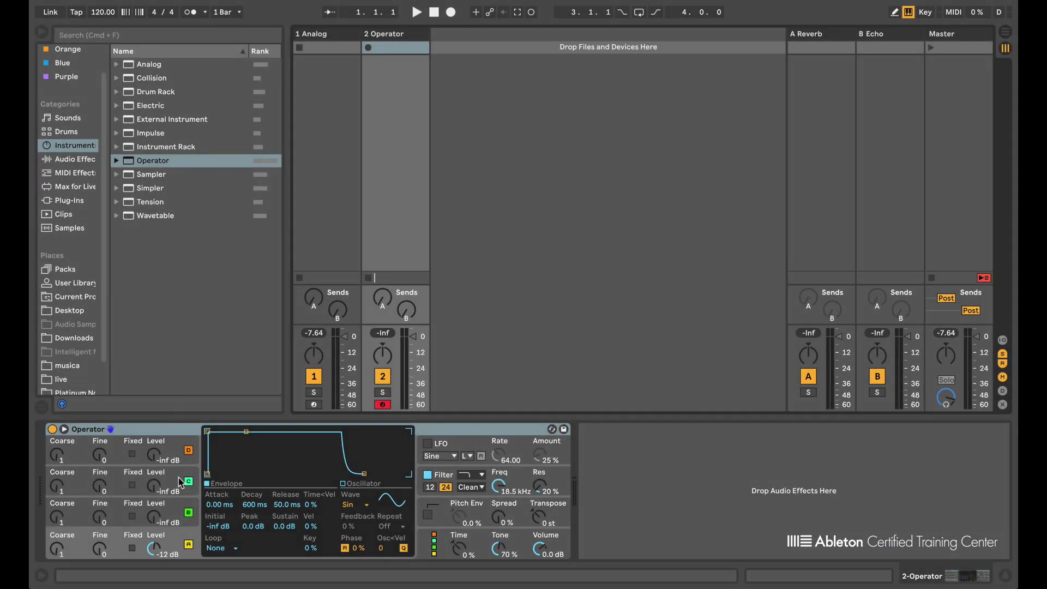
# Set the wave of Operator's oscillator A to Noise White and play a note to hear it
pyautogui.click(352, 506)
pyautogui.click(358, 488)
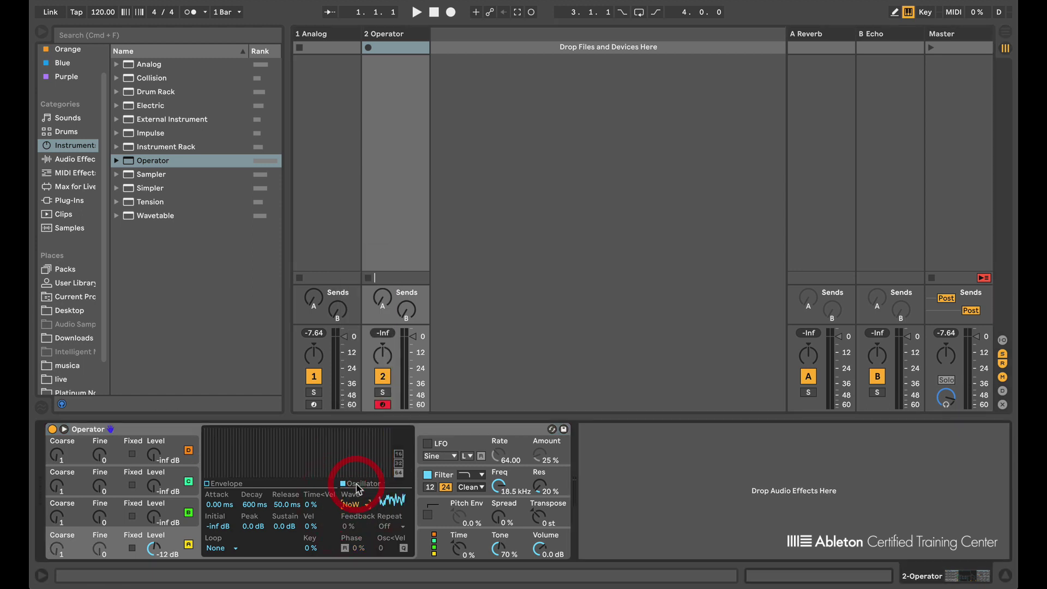
pyautogui.press('a')
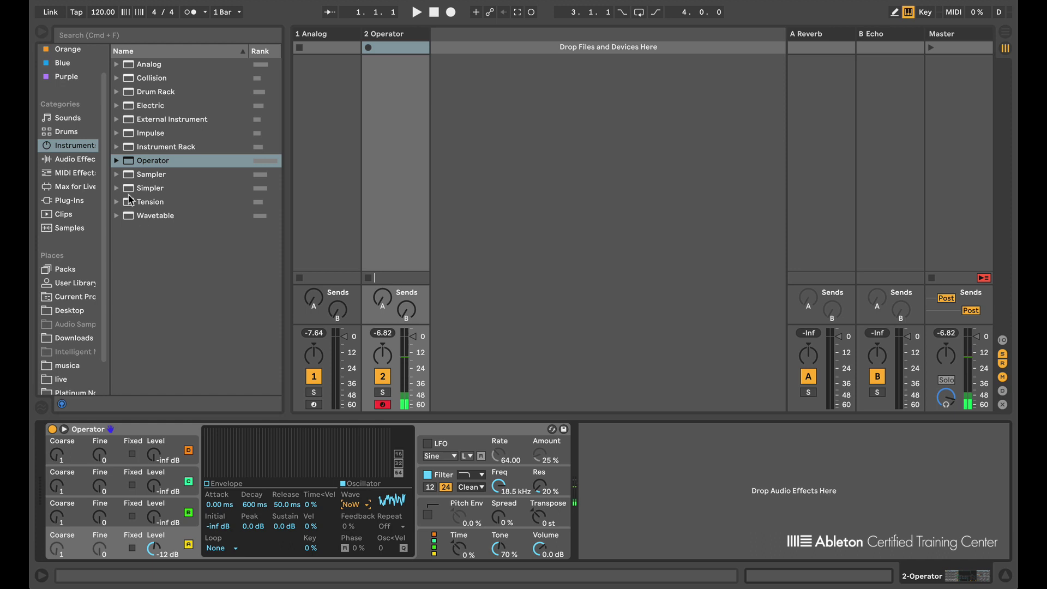
# Load EQ Eight's Formant preset Singing A after Operator on the second track
pyautogui.click(93, 158)
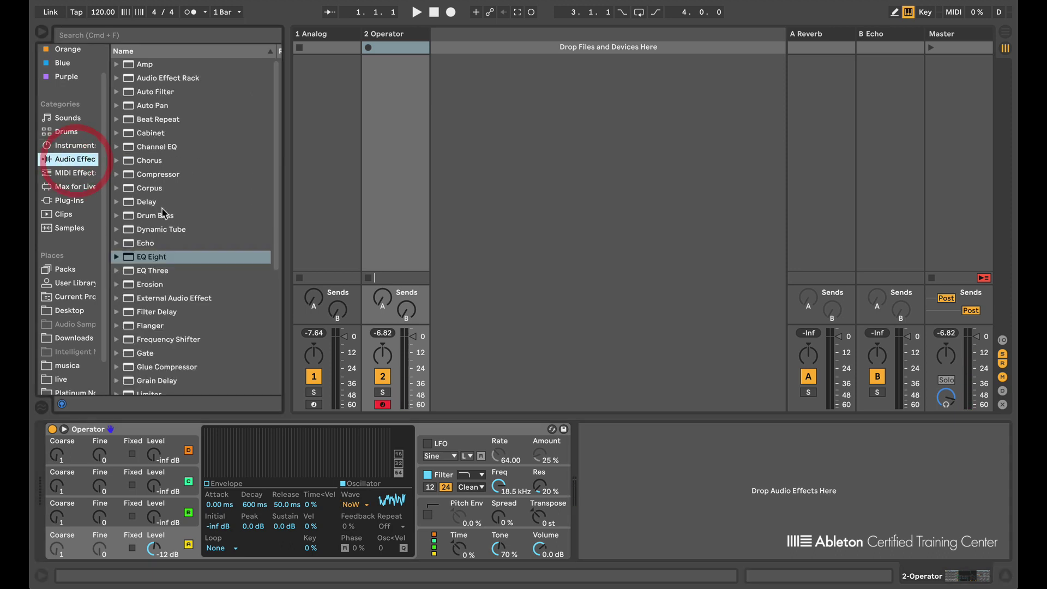
pyautogui.doubleClick(124, 261)
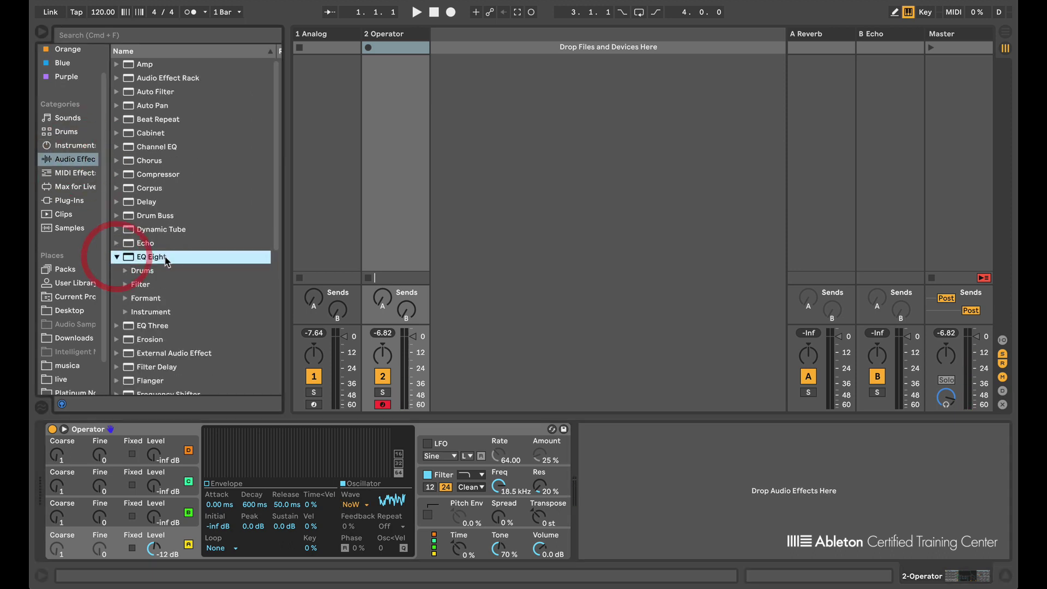
pyautogui.click(145, 201)
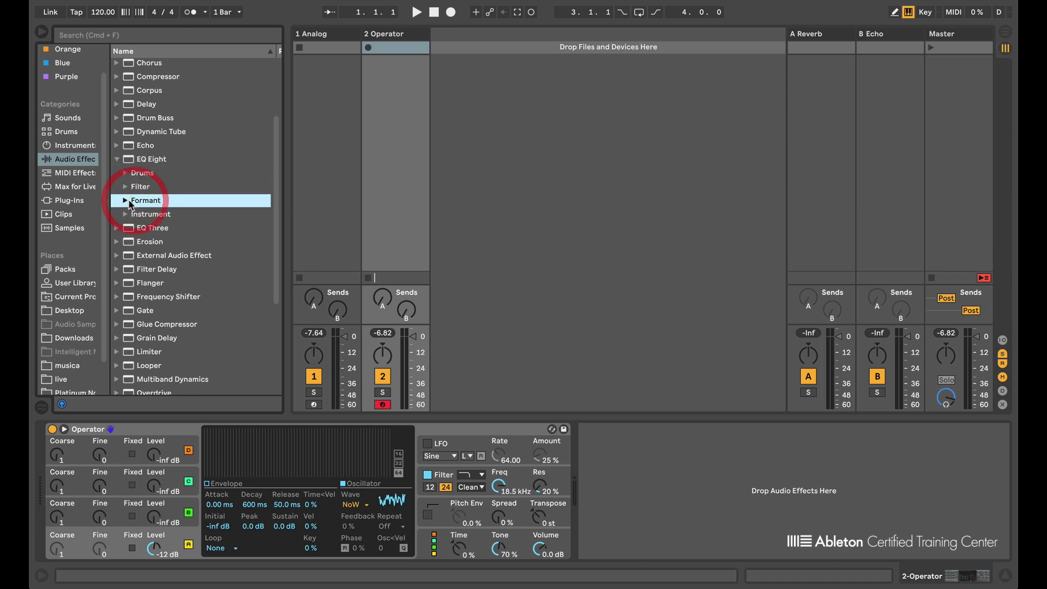
pyautogui.click(125, 200)
pyautogui.click(177, 214)
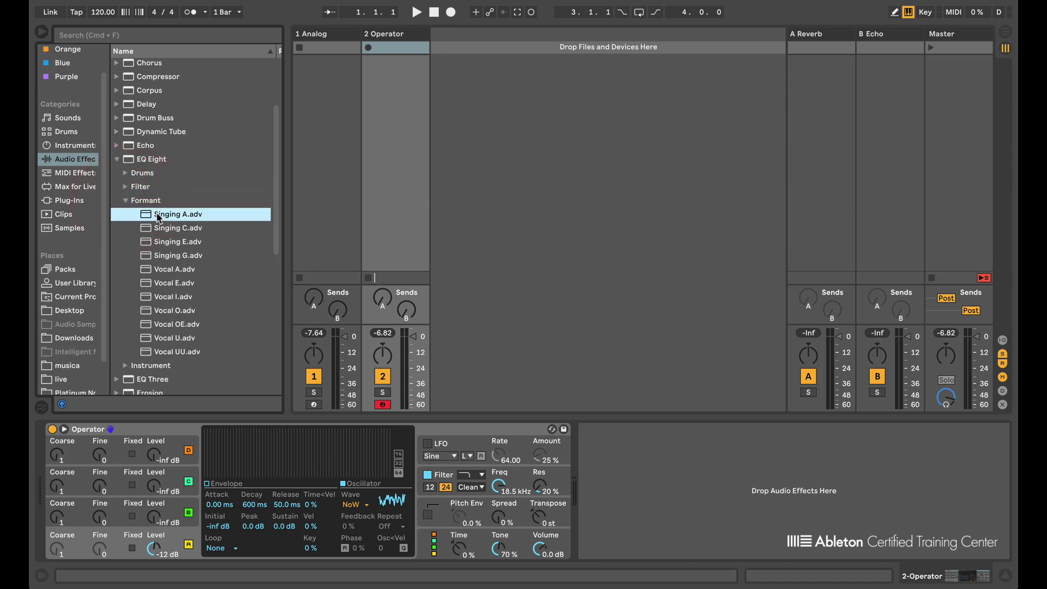
pyautogui.moveTo(179, 219); pyautogui.dragTo(618, 465)
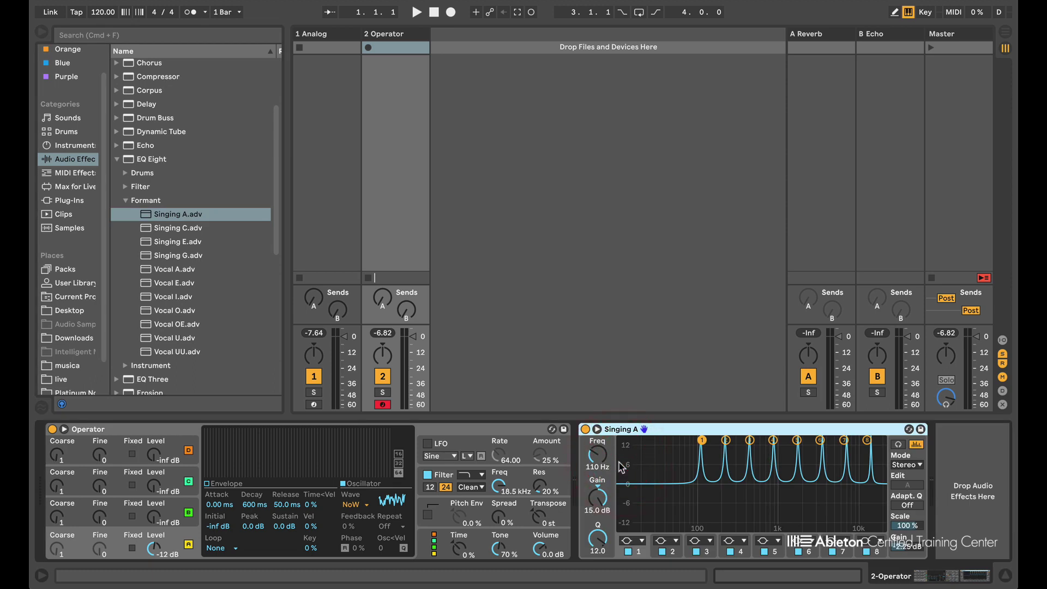
# Play notes through the Singing A preset and lower the Operator track's volume
pyautogui.press('a')
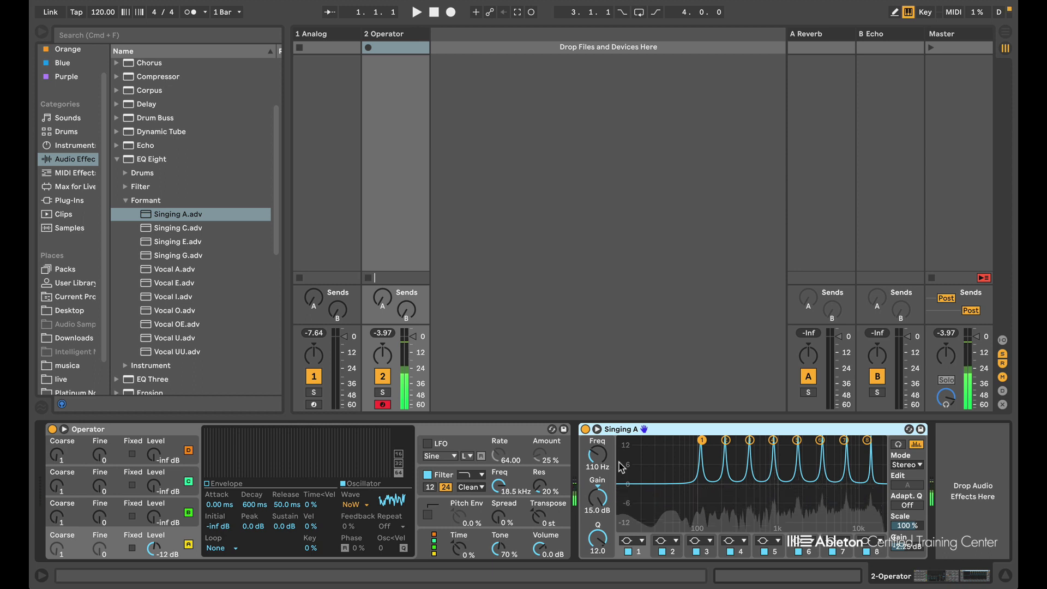
pyautogui.press('a')
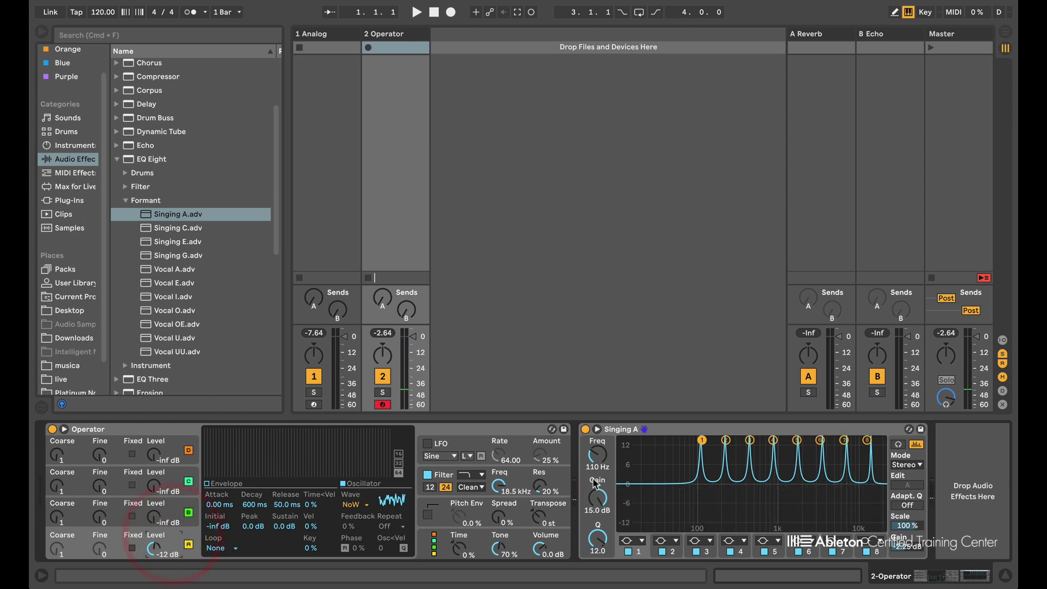
pyautogui.press('a')
pyautogui.press('a')
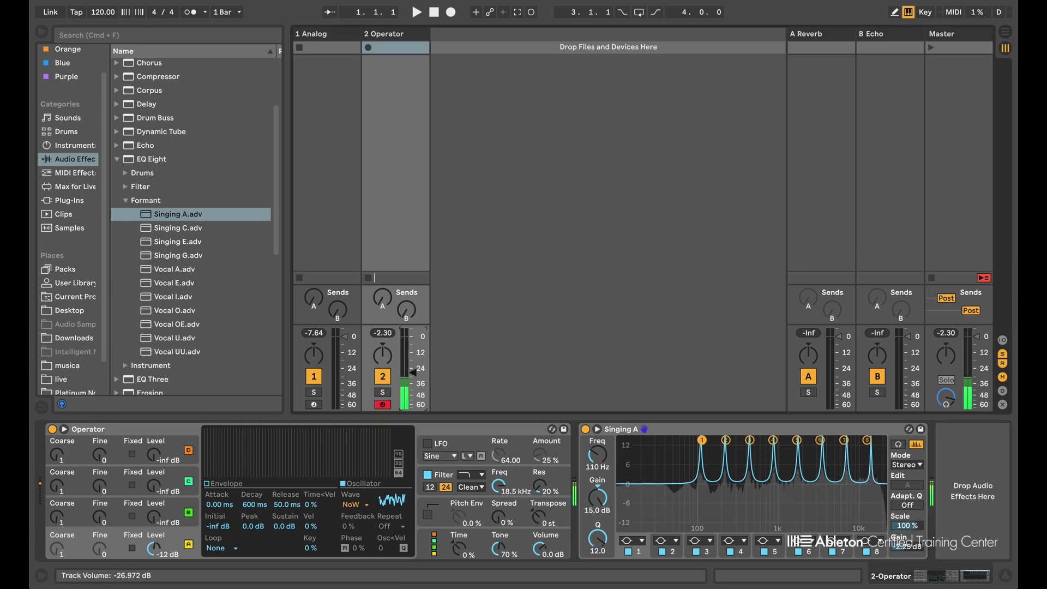
pyautogui.moveTo(413, 336); pyautogui.dragTo(413, 359)
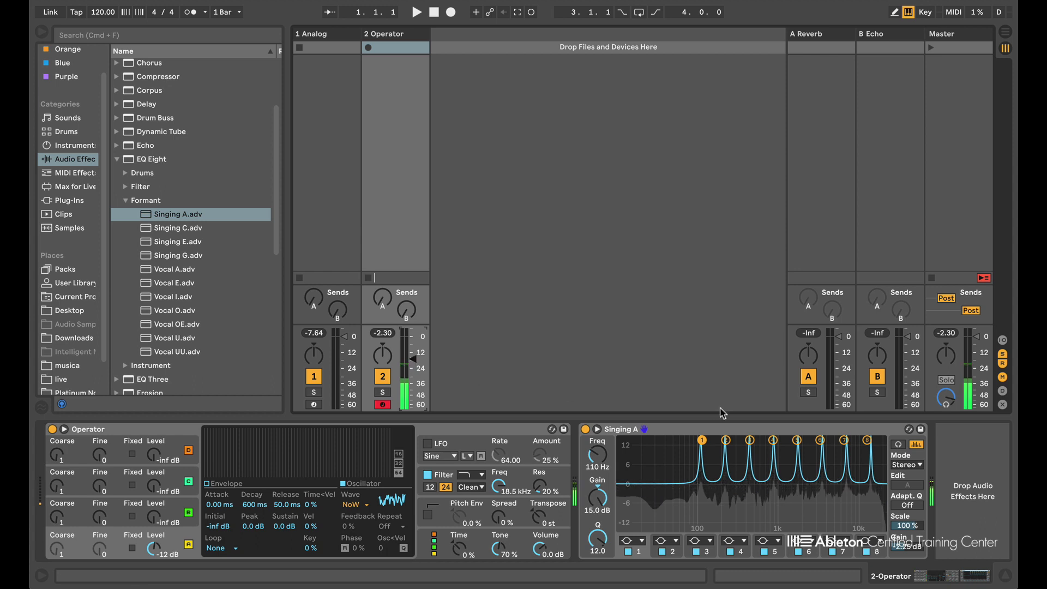
pyautogui.press('a')
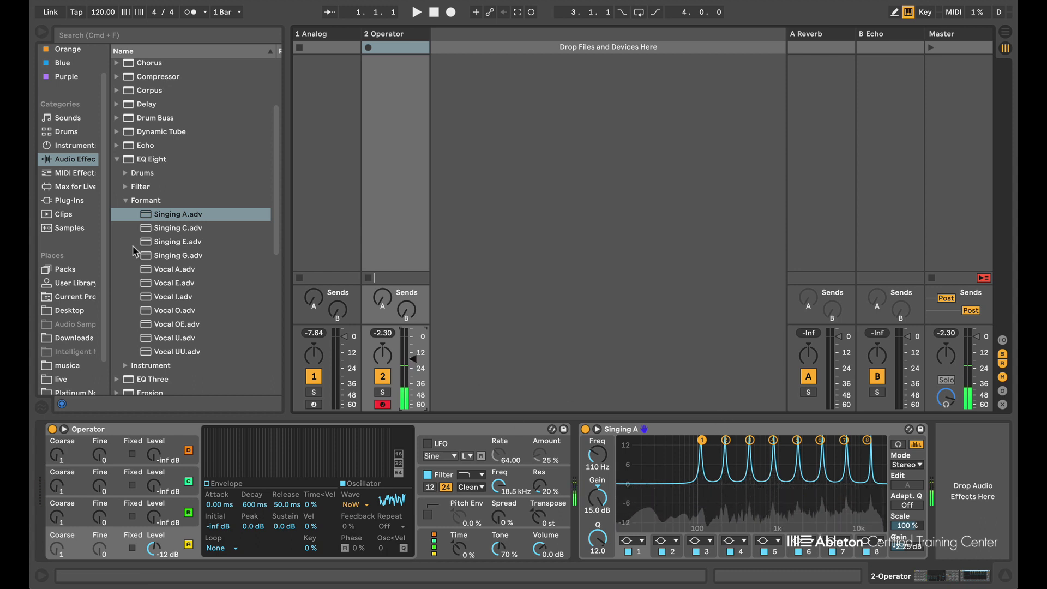
# Add a default EQ Eight after the Singing A equalizer and expand its spectrum display
pyautogui.click(64, 145)
pyautogui.click(67, 159)
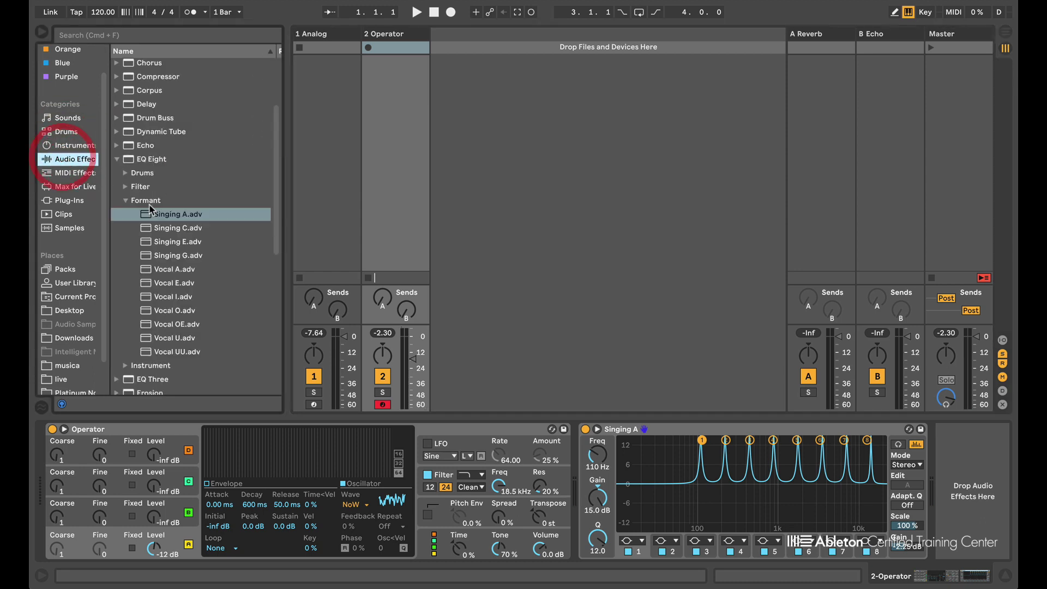
pyautogui.moveTo(136, 158); pyautogui.dragTo(941, 495)
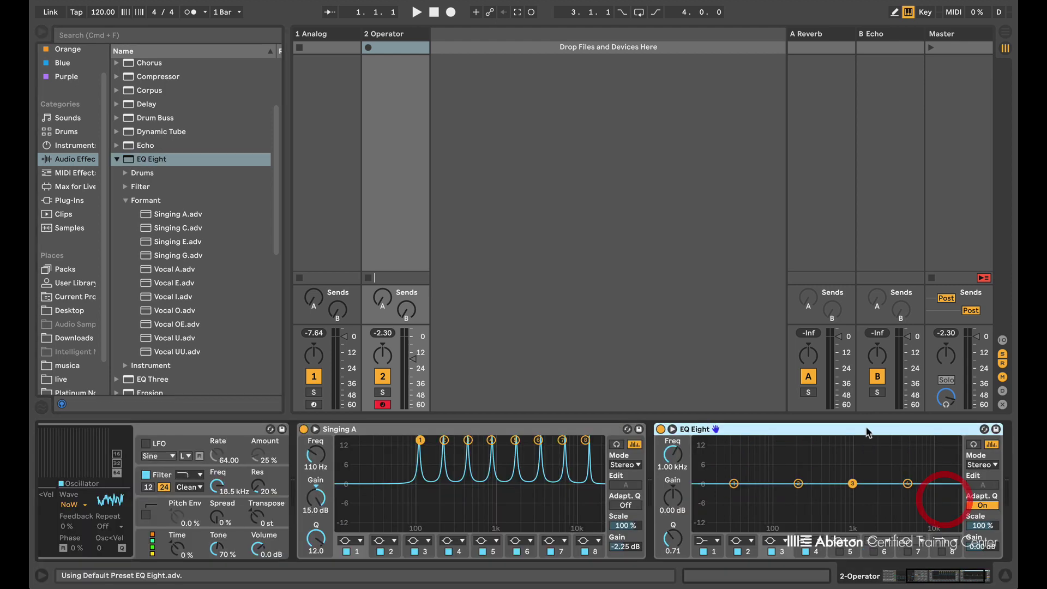
pyautogui.click(672, 429)
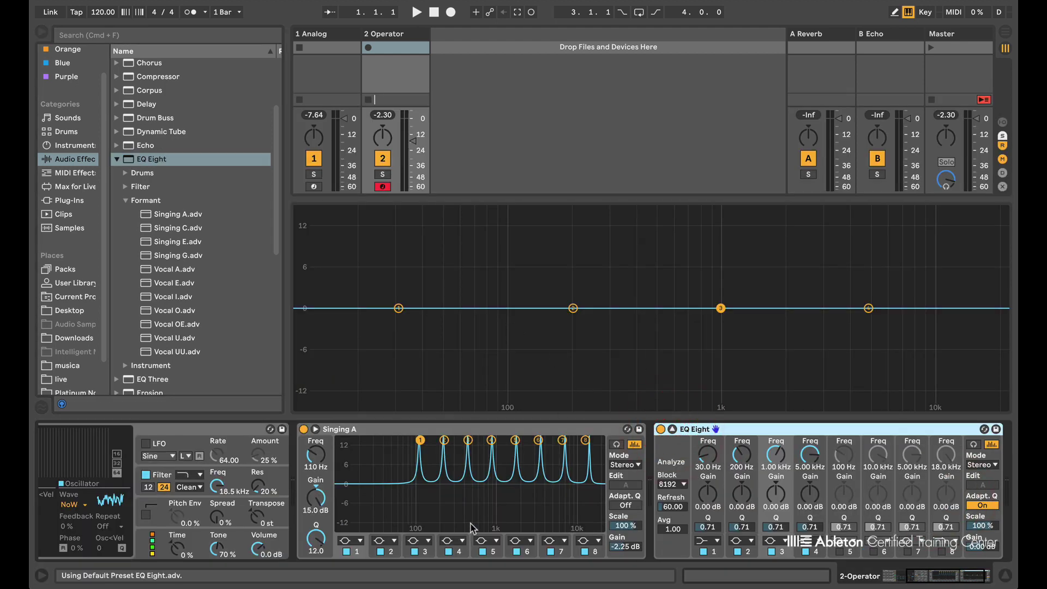
# Raise Operator's transpose to +34 st while the noise sound plays
pyautogui.hscroll(-5, 472, 528)
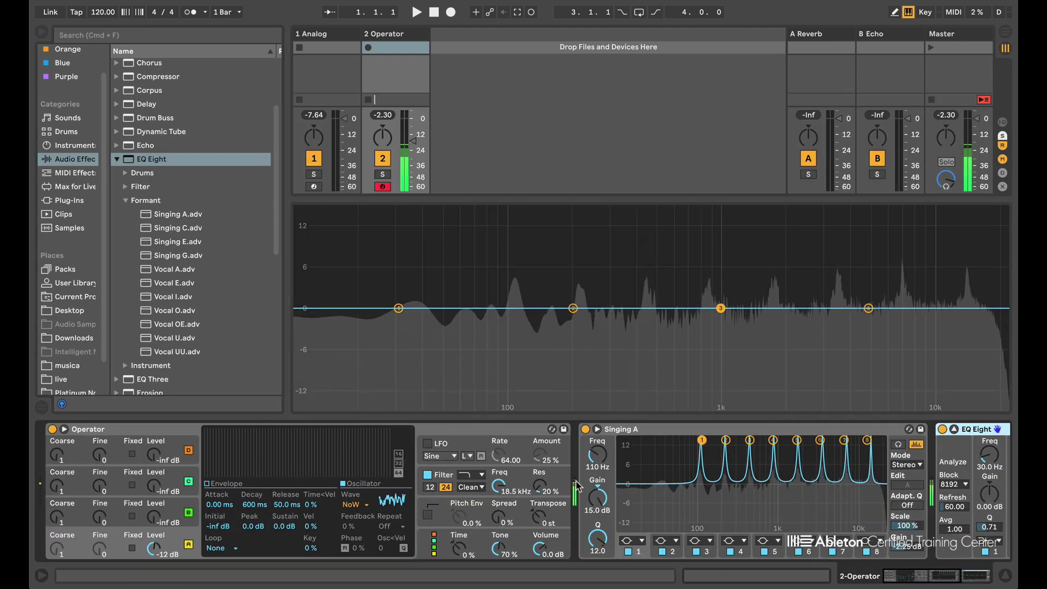
pyautogui.moveTo(544, 517); pyautogui.dragTo(544, 480)
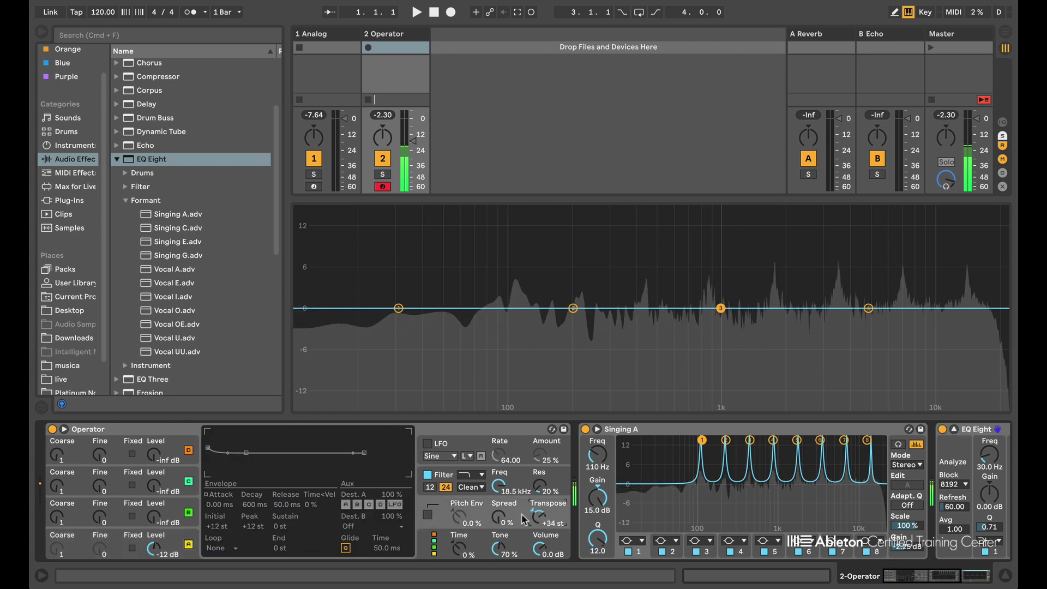
# Change the wave of Operator's oscillator A to Saw D and sweep the transpose down to +6 st
pyautogui.click(158, 545)
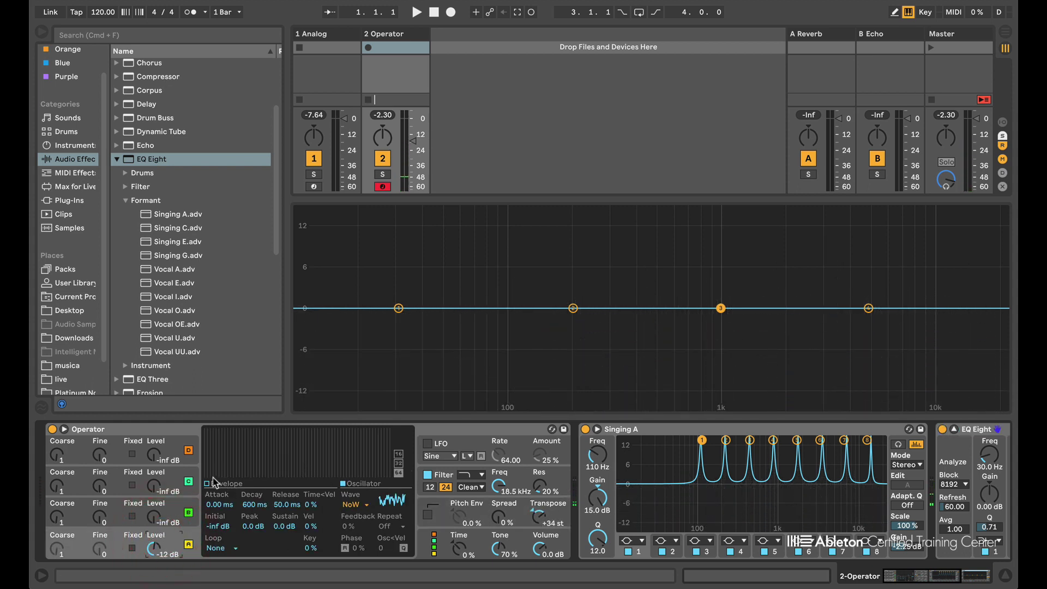
pyautogui.click(354, 506)
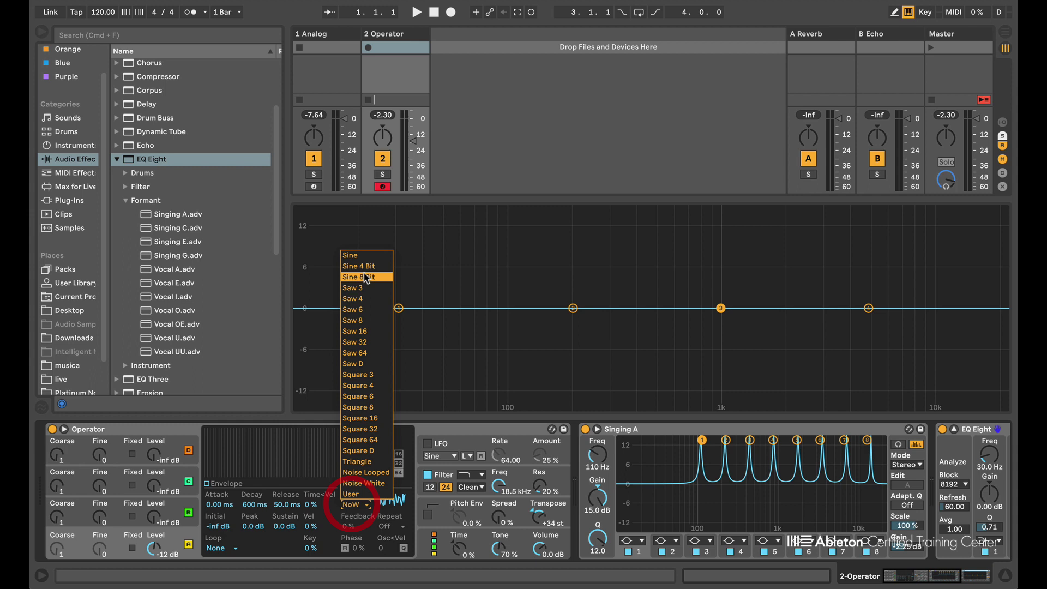
pyautogui.click(366, 364)
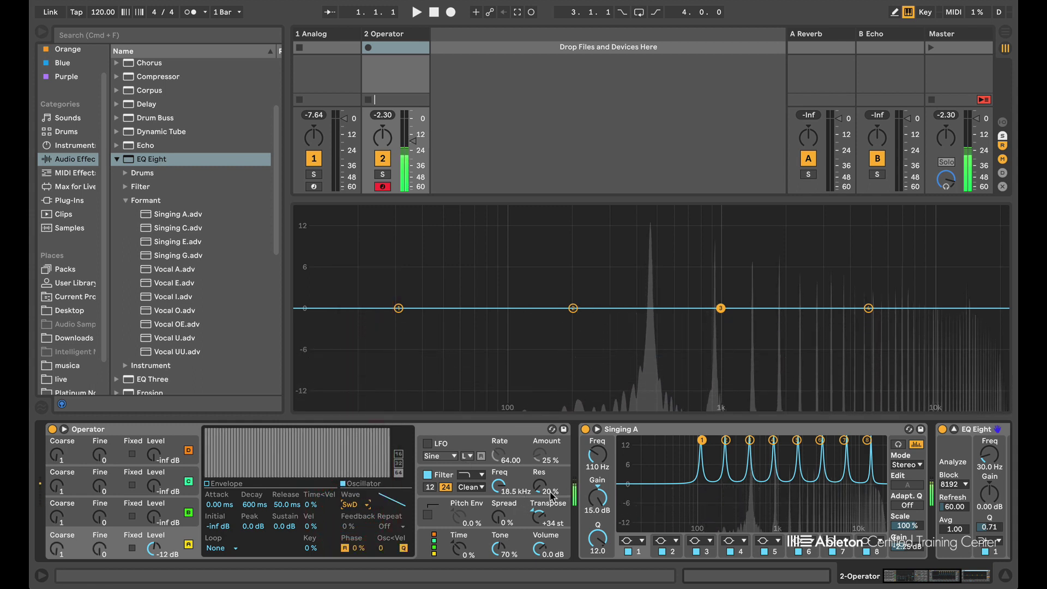
pyautogui.moveTo(552, 496); pyautogui.dragTo(543, 515)
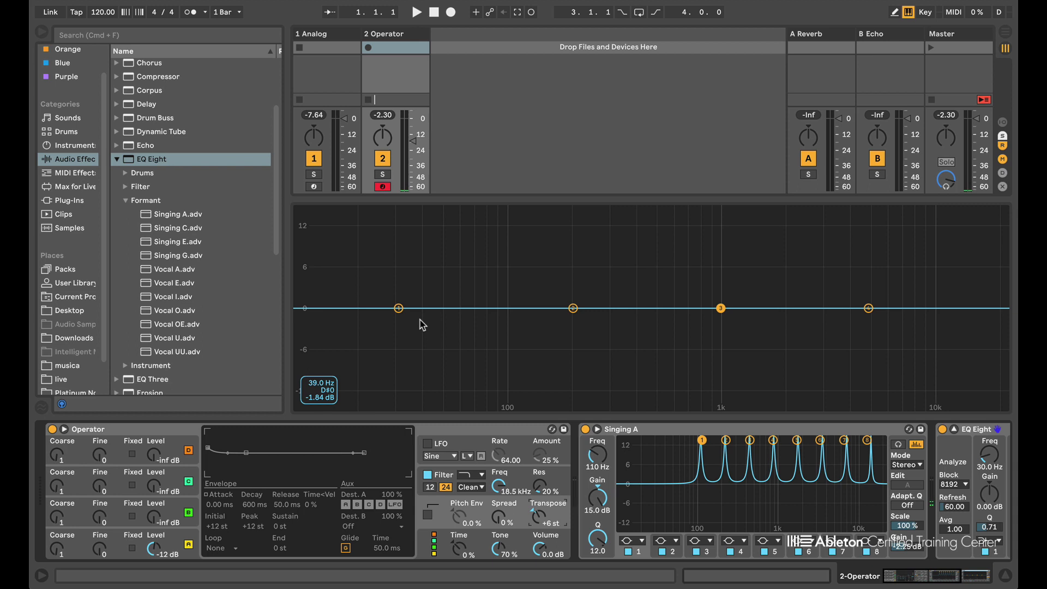
# Replace the Singing A equalizer preset with Vocal A and set Operator's transpose to +12 st while playing notes
pyautogui.click(175, 269)
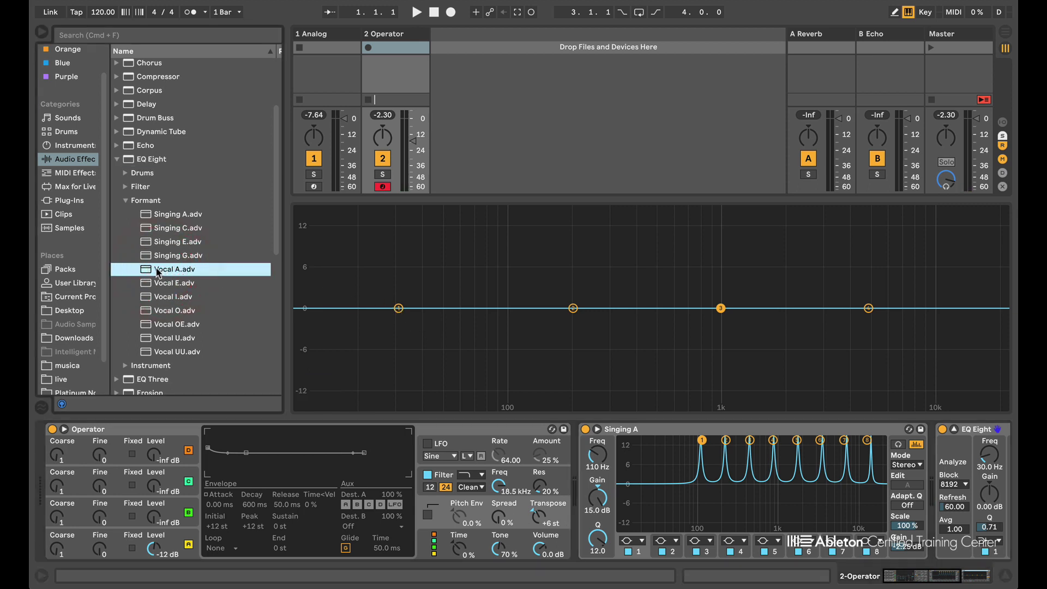
pyautogui.moveTo(158, 272); pyautogui.dragTo(718, 430)
pyautogui.moveTo(655, 429); pyautogui.dragTo(655, 429)
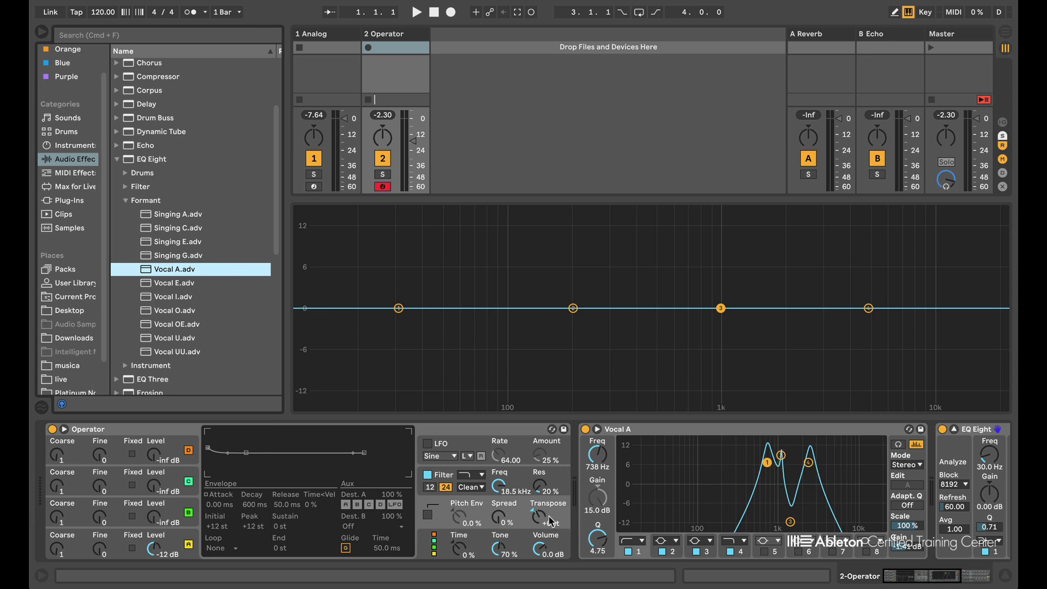
pyautogui.moveTo(550, 521); pyautogui.dragTo(538, 520)
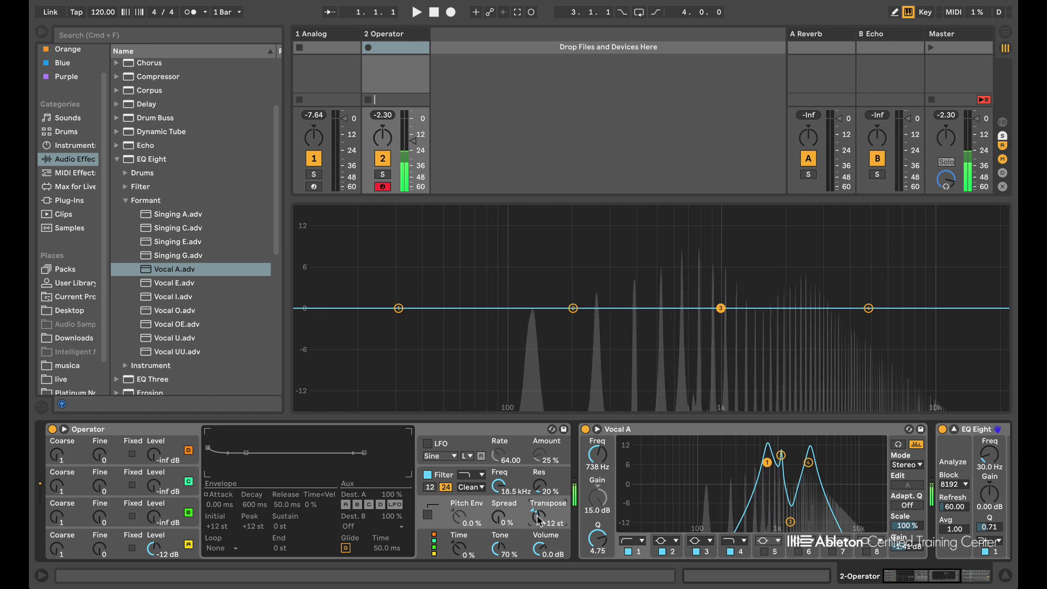
# Swap the Vocal A preset for Vocal E and sweep Operator's transpose to +27 st
pyautogui.moveTo(180, 282); pyautogui.dragTo(627, 429)
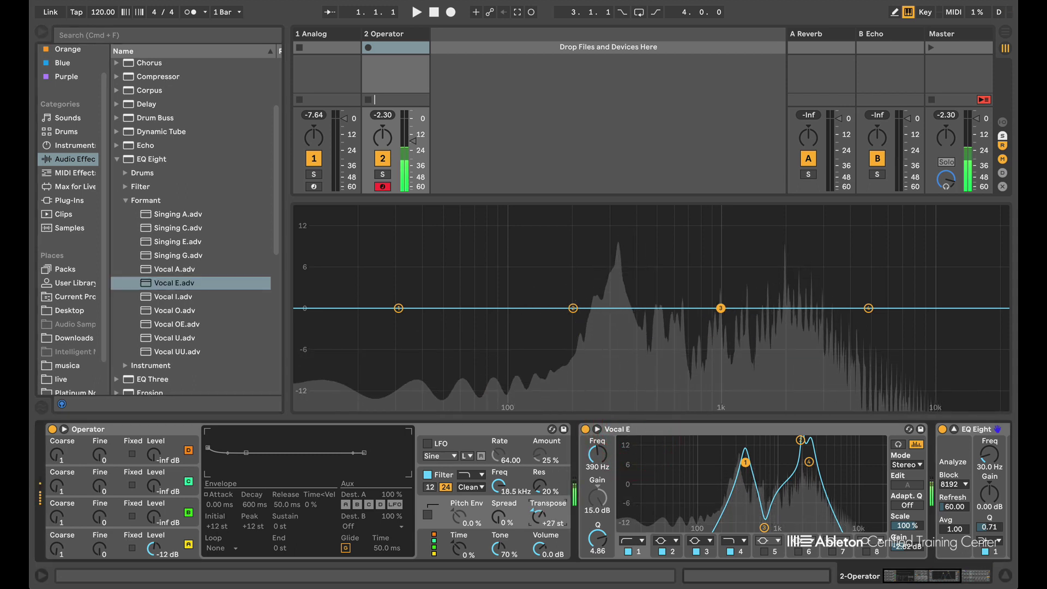
pyautogui.moveTo(538, 516); pyautogui.dragTo(543, 520)
# Swap the equalizer preset for Vocal I and sweep Operator's transpose down to +4 st
pyautogui.moveTo(166, 296); pyautogui.dragTo(654, 468)
pyautogui.moveTo(654, 432); pyautogui.dragTo(654, 429)
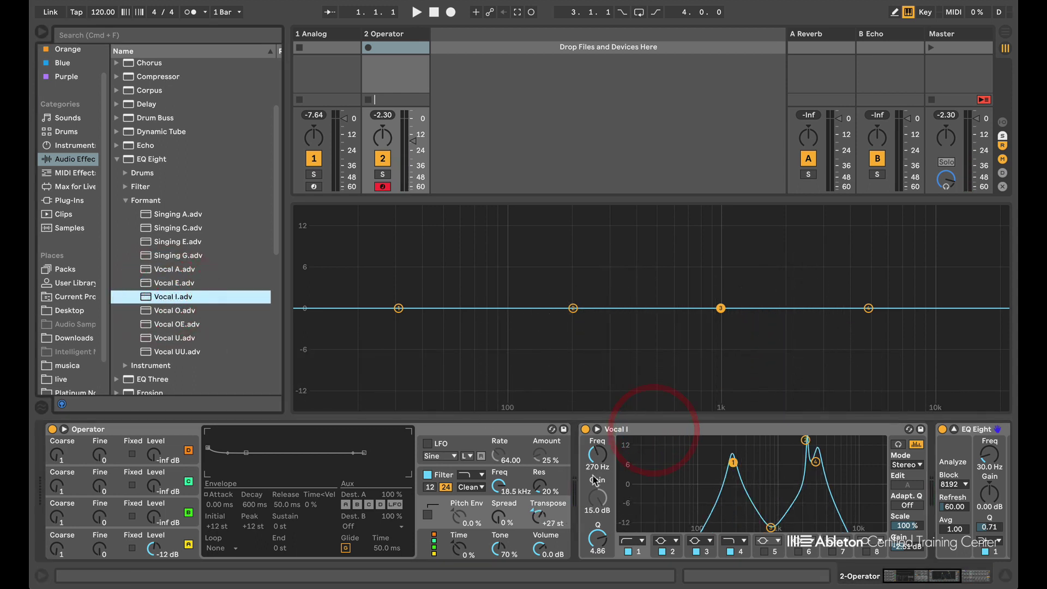
pyautogui.moveTo(543, 519)
pyautogui.mouseDown()
pyautogui.moveTo(543, 542)
pyautogui.moveTo(542, 515)
pyautogui.mouseUp()
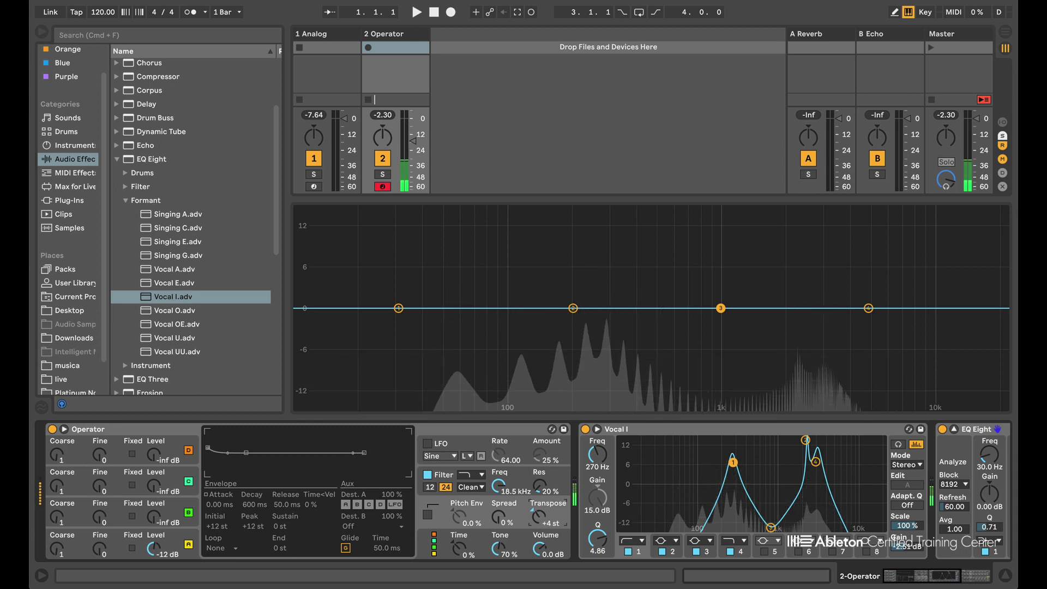
# Group the Vocal I equalizer into an Audio Effect Rack
pyautogui.click(649, 430)
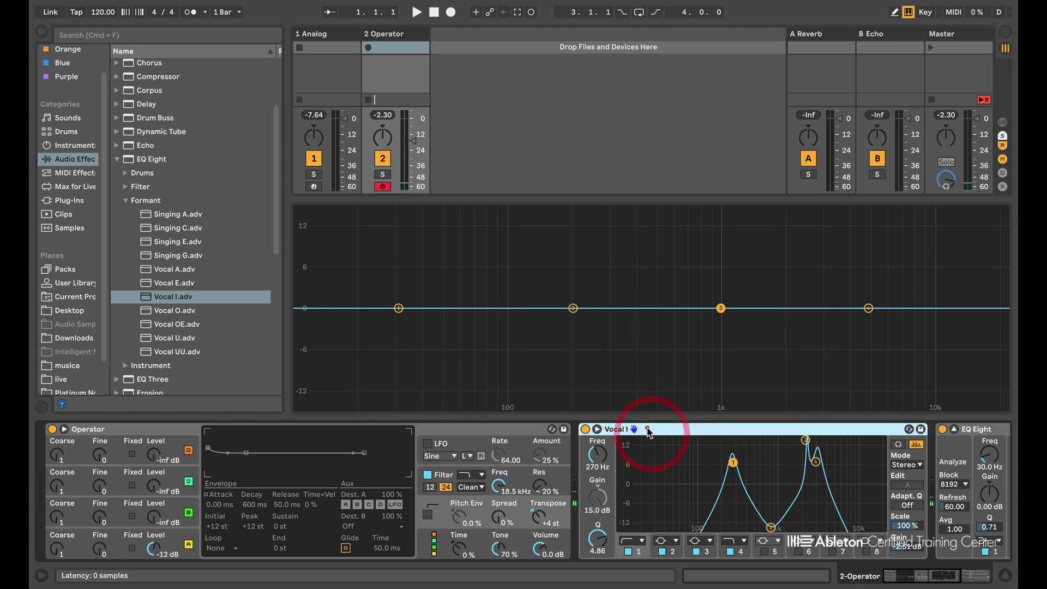
pyautogui.rightClick(648, 430)
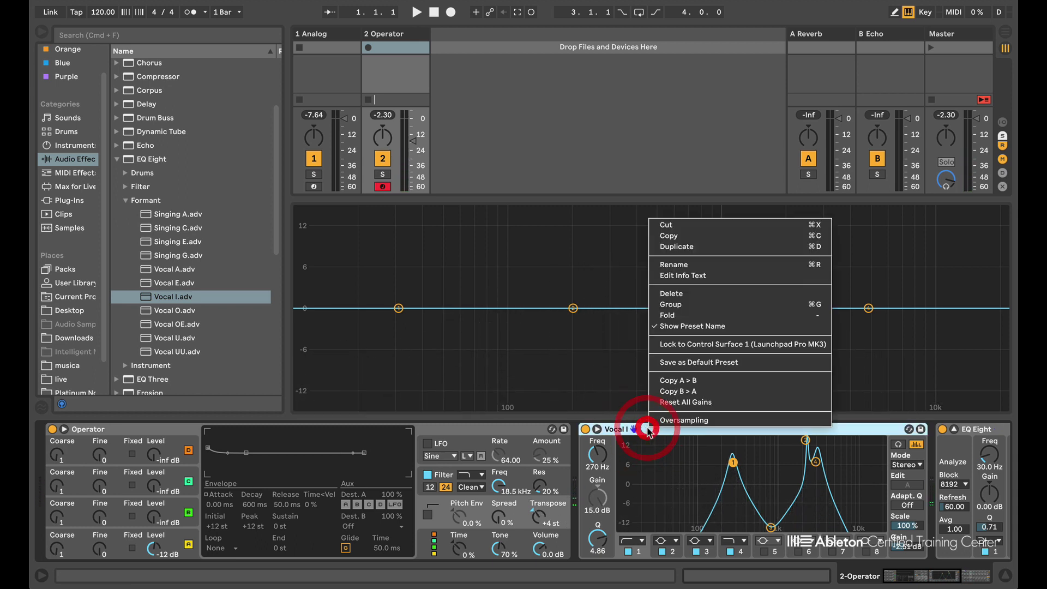
pyautogui.click(685, 310)
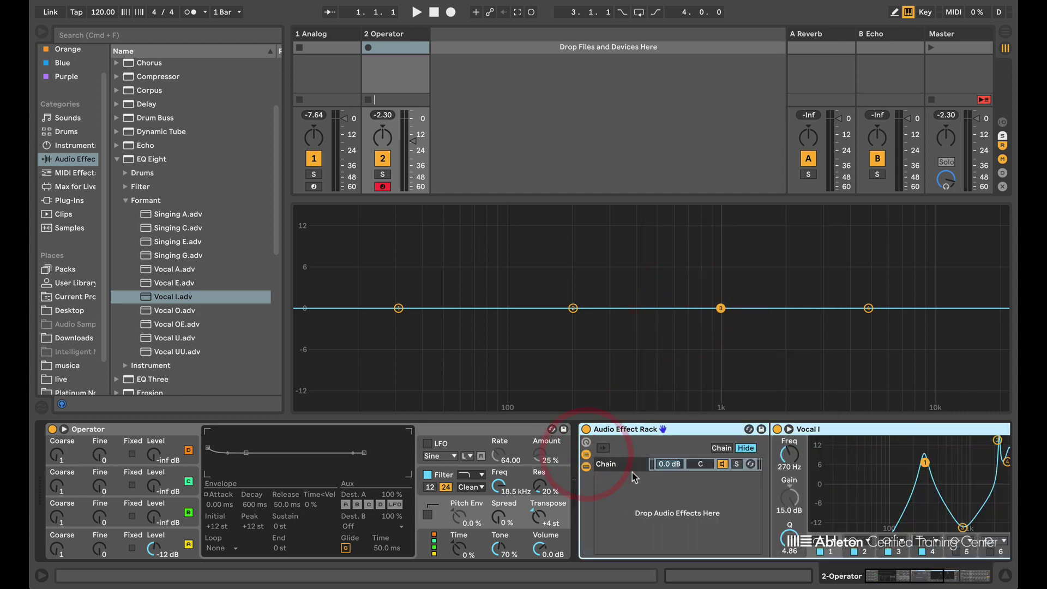
# Add the Vocal A and Vocal E presets as new chains in the rack and name the three chains A, E and I
pyautogui.moveTo(181, 271); pyautogui.dragTo(633, 521)
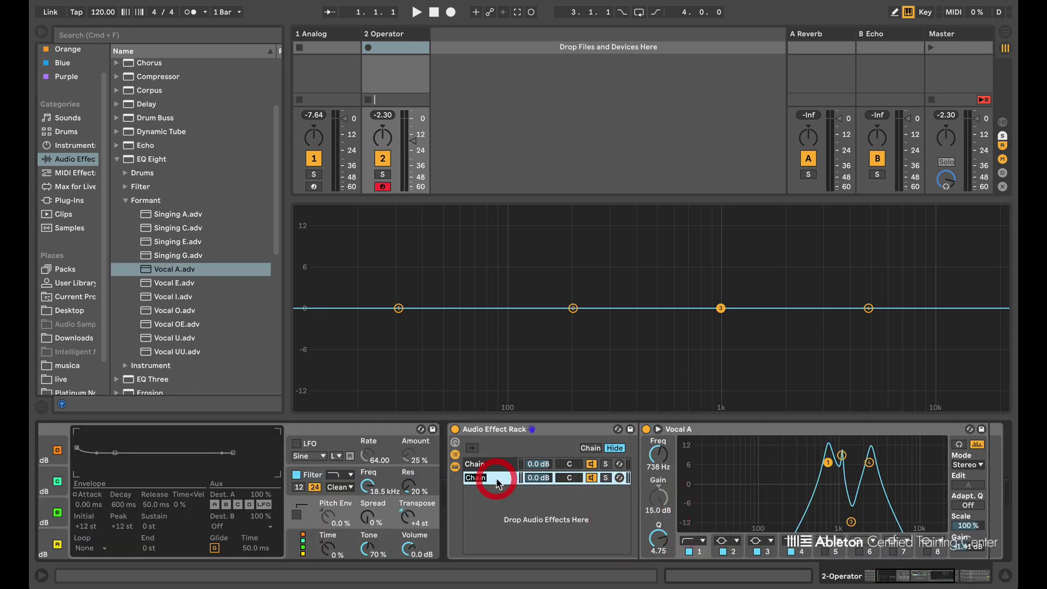
pyautogui.write('A')
pyautogui.moveTo(175, 283); pyautogui.dragTo(475, 495)
pyautogui.press('super+r')
pyautogui.write('E')
pyautogui.press('Return')
pyautogui.press('super+r')
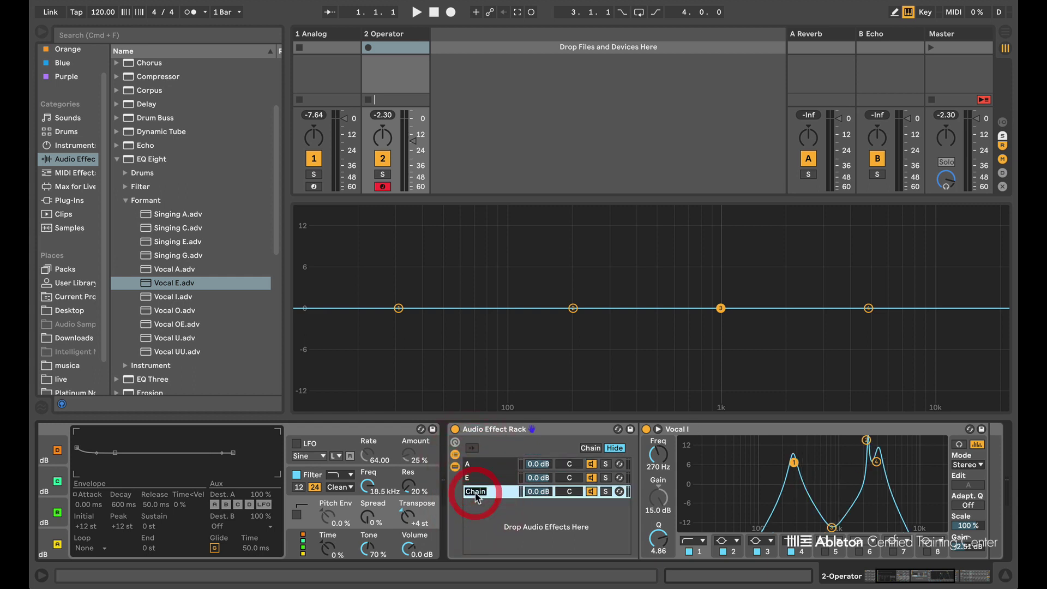
pyautogui.press('Return')
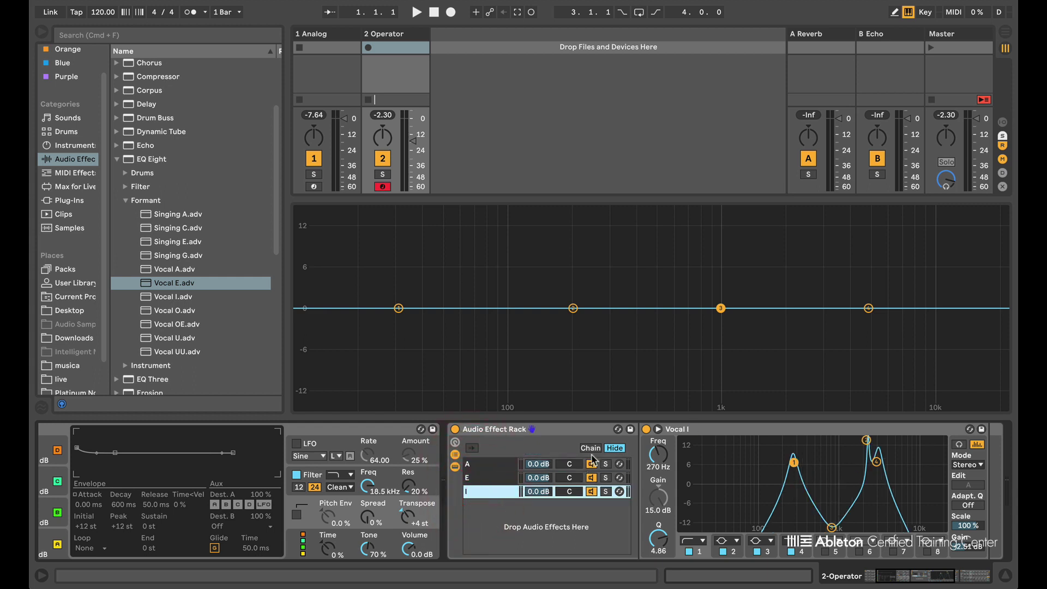
# Extend chain I's zone to 127, distribute the three chain ranges equally, and sweep the chain selector into the I zone
pyautogui.click(590, 448)
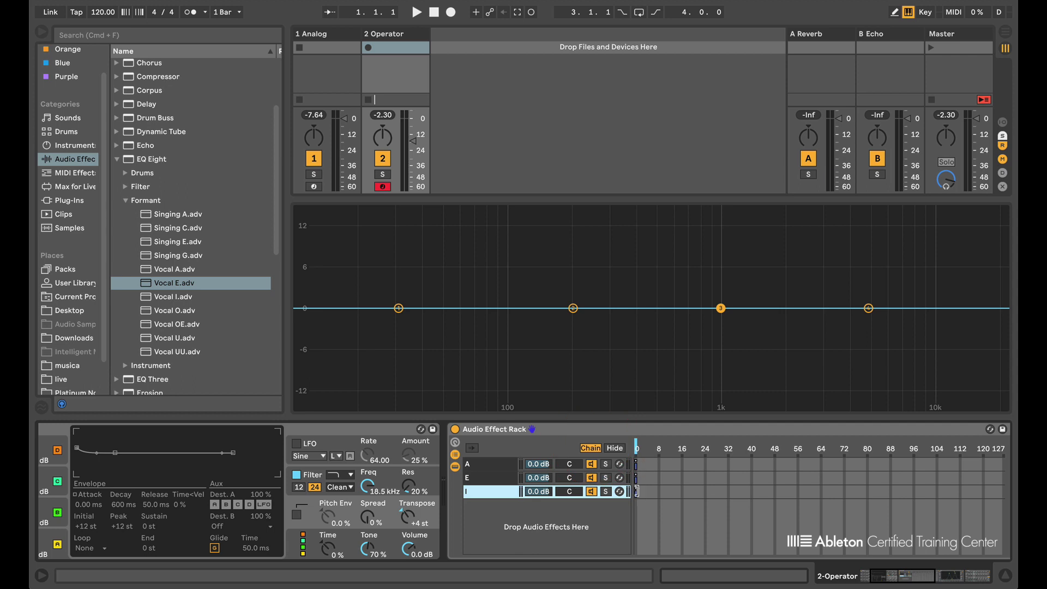
pyautogui.moveTo(636, 491); pyautogui.dragTo(1014, 474)
pyautogui.keyDown('shift'); pyautogui.click(508, 463); pyautogui.keyUp('shift')
pyautogui.rightClick(491, 461)
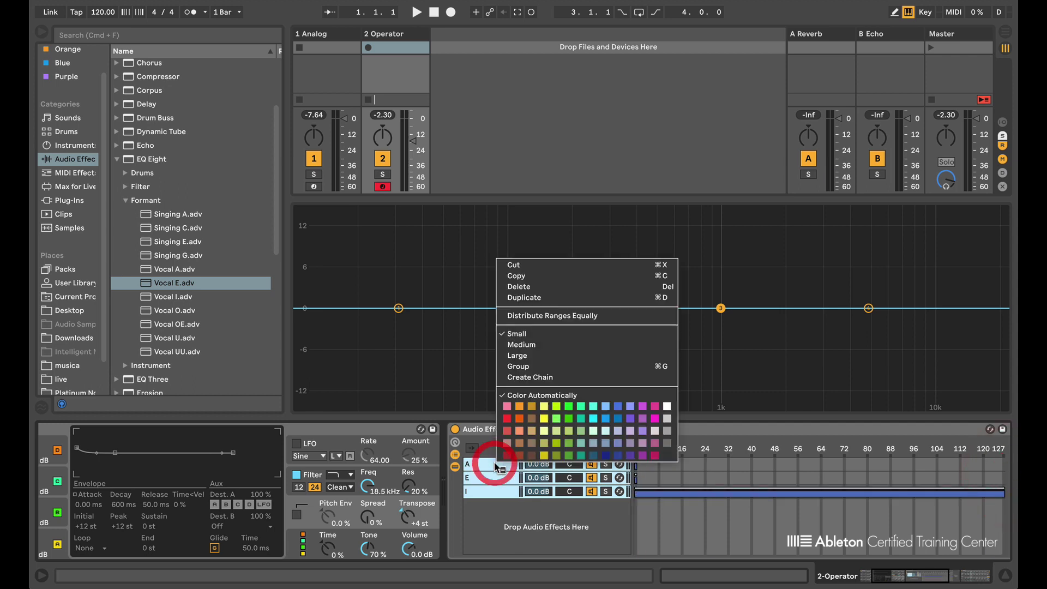
pyautogui.click(577, 312)
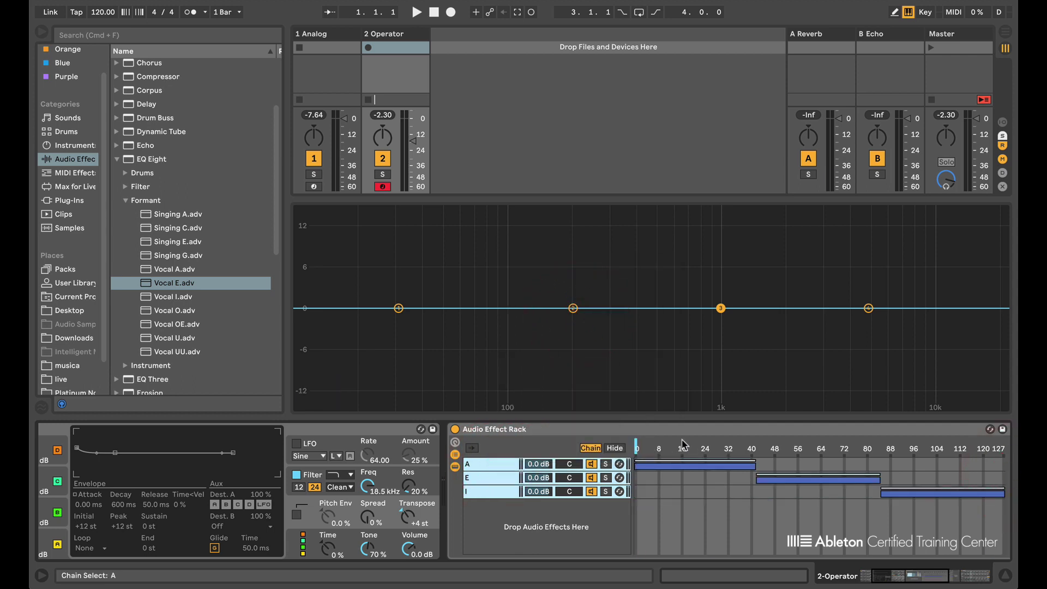
pyautogui.moveTo(682, 446); pyautogui.dragTo(953, 450)
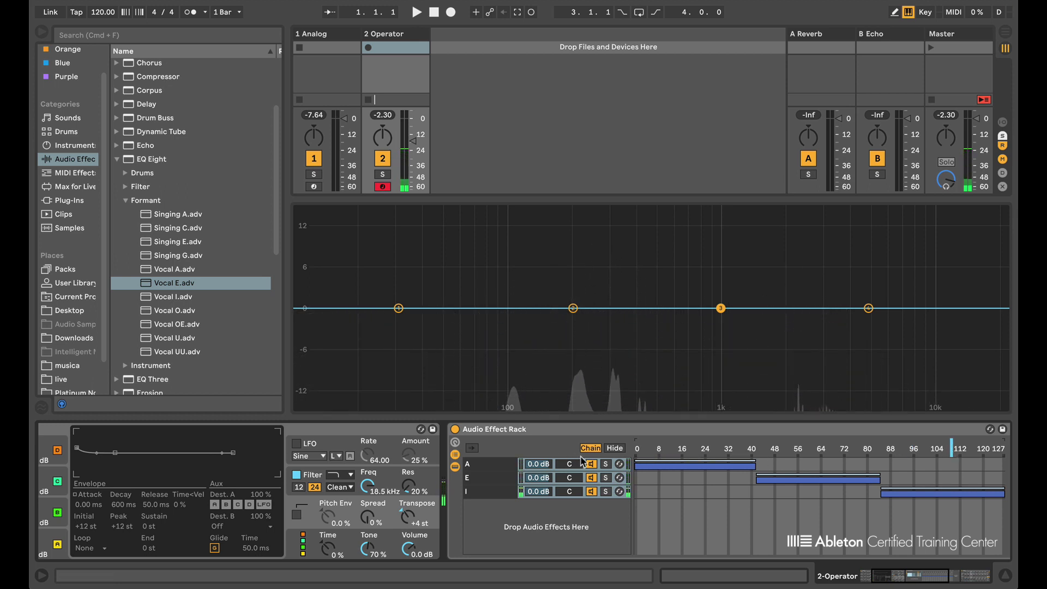
# Hide the rack's chain zones and examine the equalizer curves of chains I, E and A
pyautogui.click(614, 448)
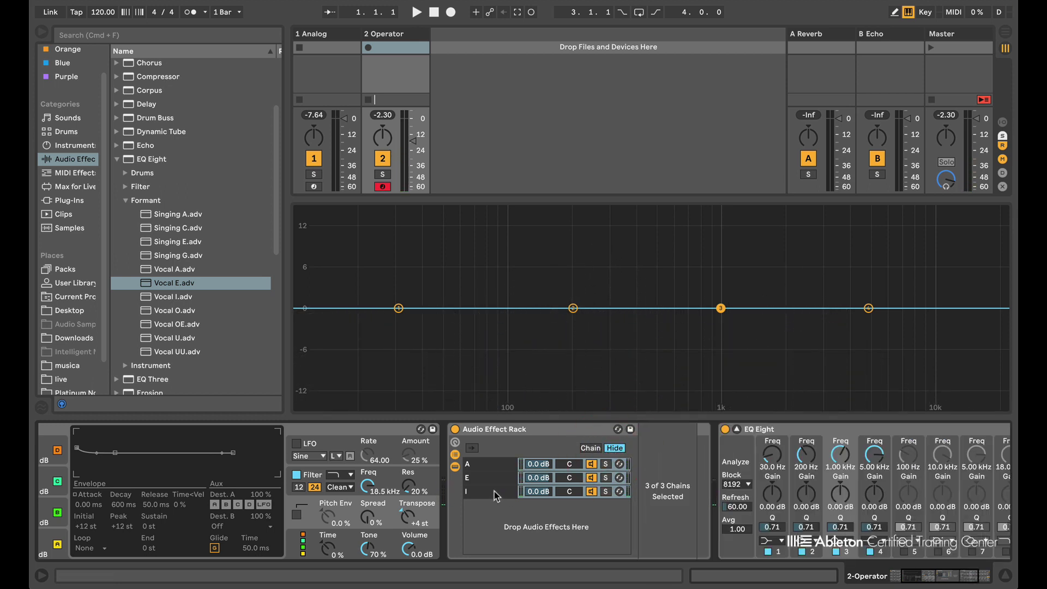
pyautogui.click(496, 494)
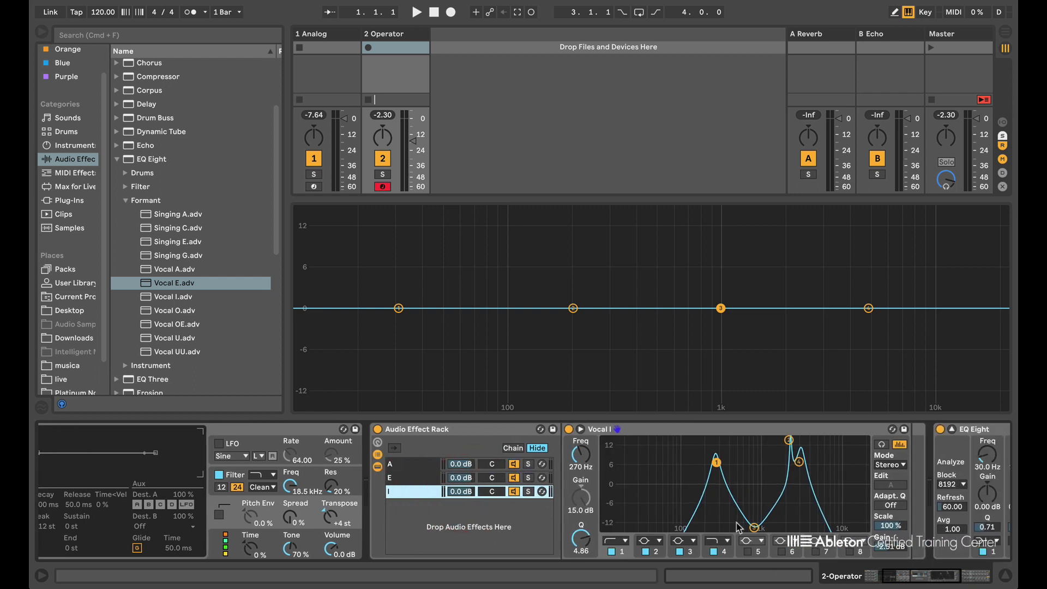
pyautogui.click(410, 479)
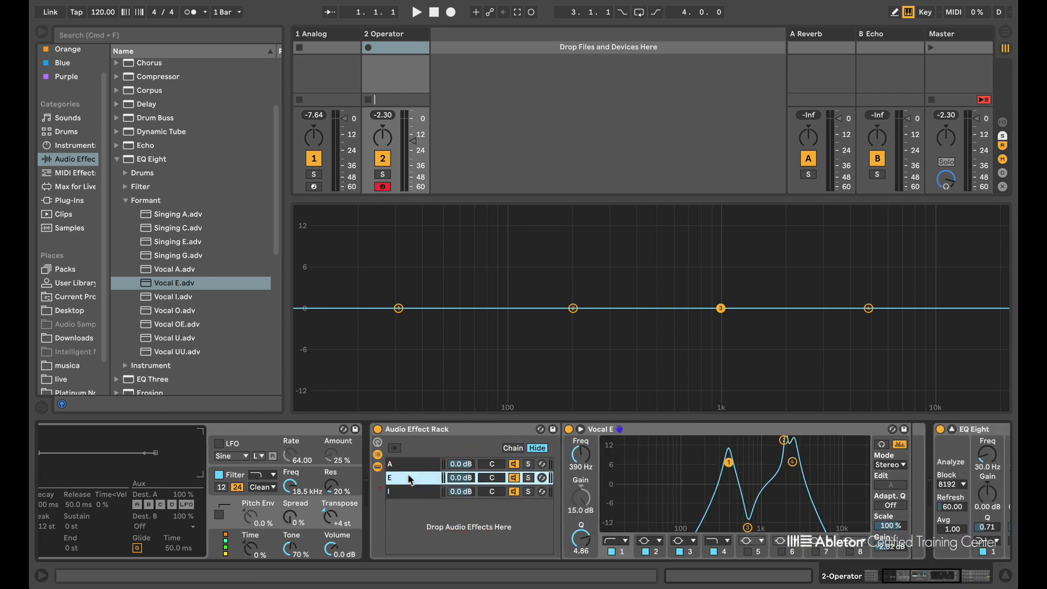
pyautogui.click(405, 464)
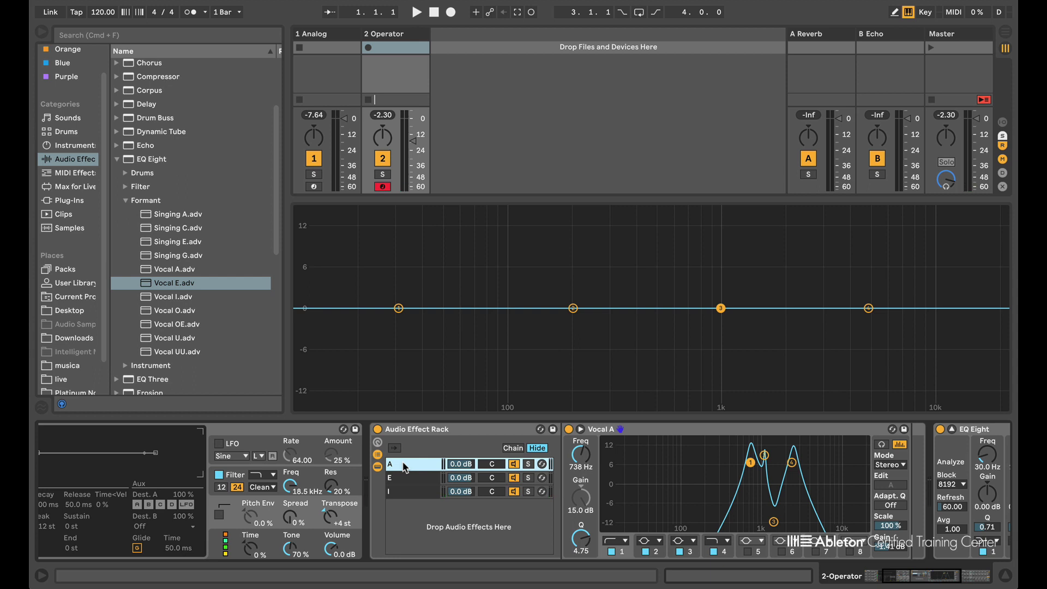
# Create a new audio track holding a Vocoder and play a Sarangi Raag sample clip on it
pyautogui.click(117, 158)
pyautogui.scroll(-3, 191, 273)
pyautogui.moveTo(151, 387); pyautogui.dragTo(504, 56)
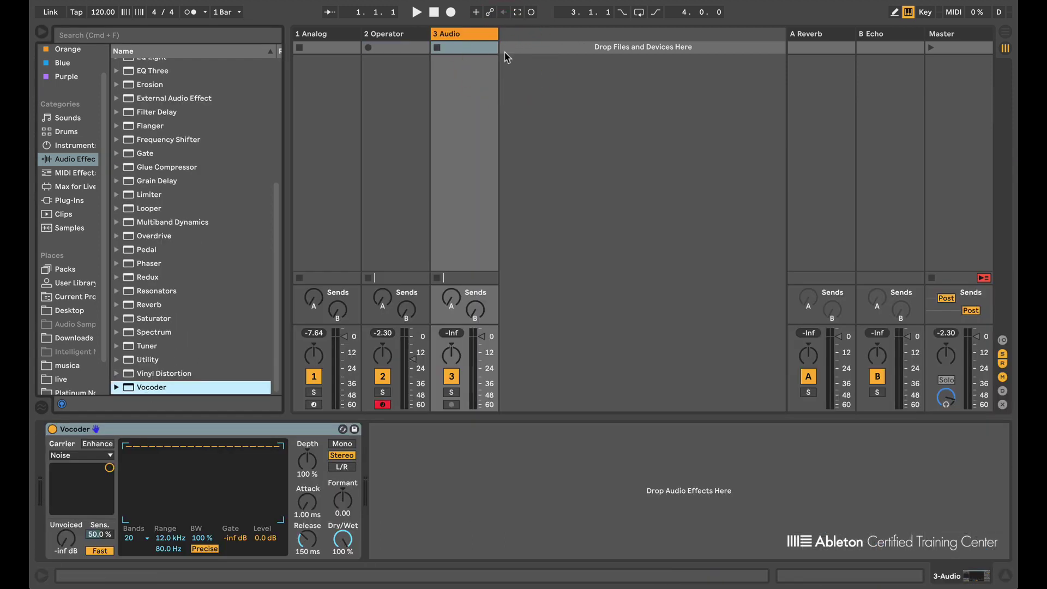
pyautogui.click(66, 232)
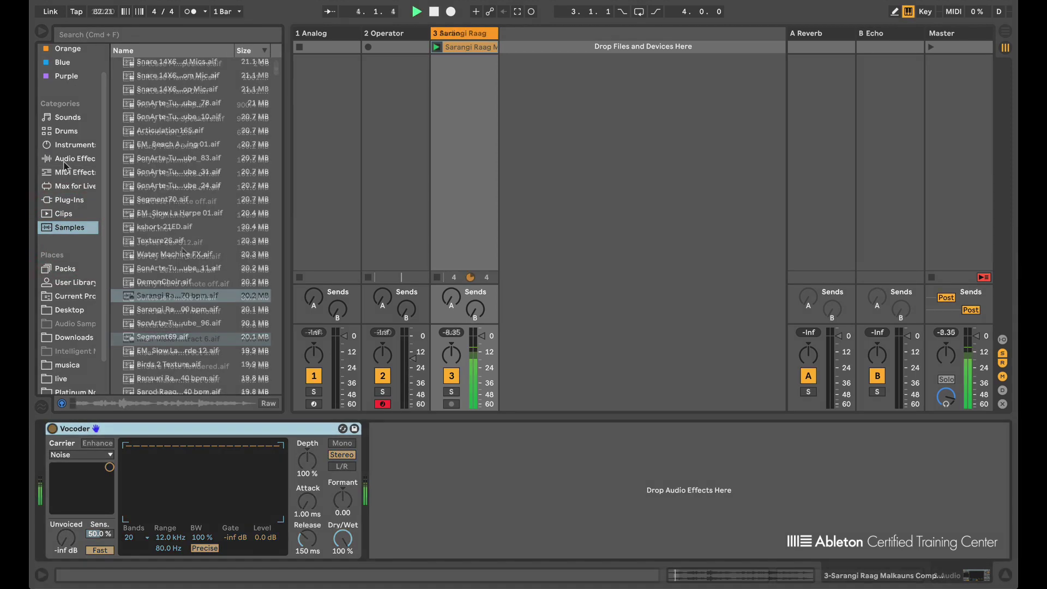
# Add a default EQ Eight after the Vocoder and expand its spectrum display
pyautogui.click(67, 159)
pyautogui.scroll(5, 162, 144)
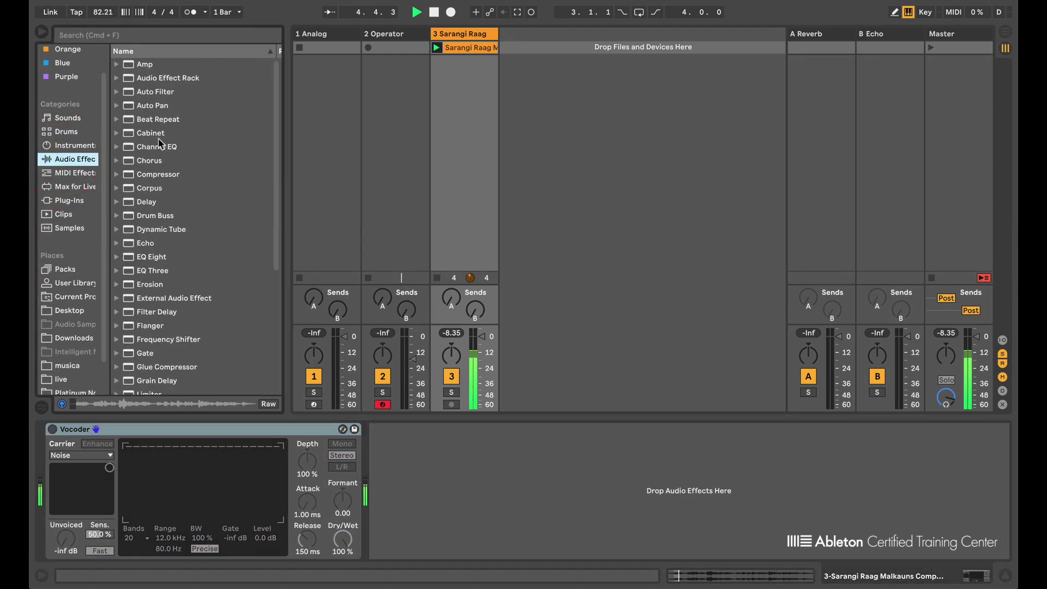
pyautogui.moveTo(153, 261); pyautogui.dragTo(442, 480)
pyautogui.click(388, 429)
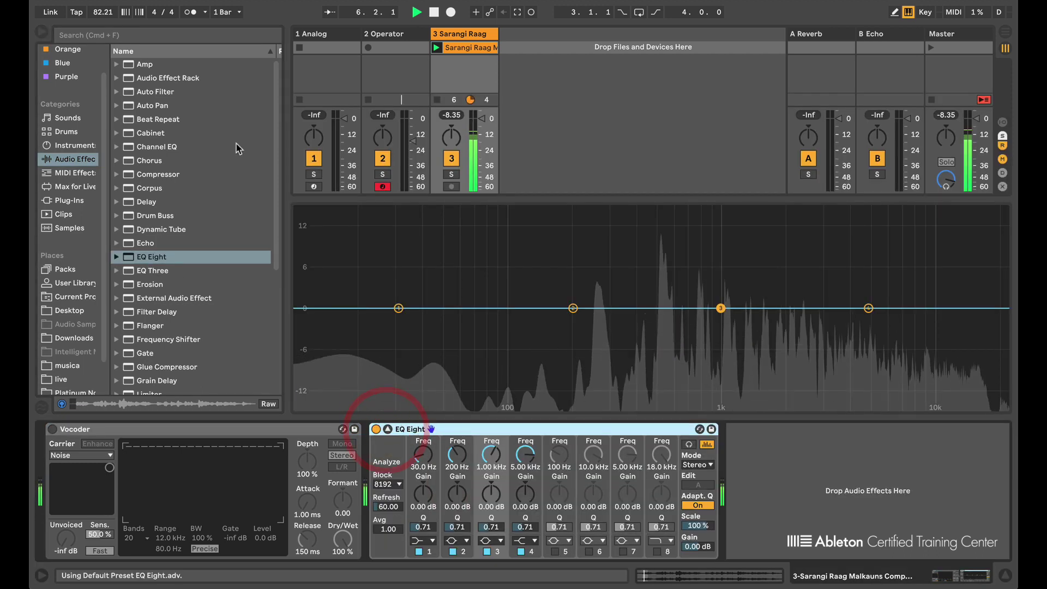
# Turn on the Vocoder with Dry/Wet at 0 % and draw an uneven pattern of levels across its filter bands
pyautogui.click(53, 429)
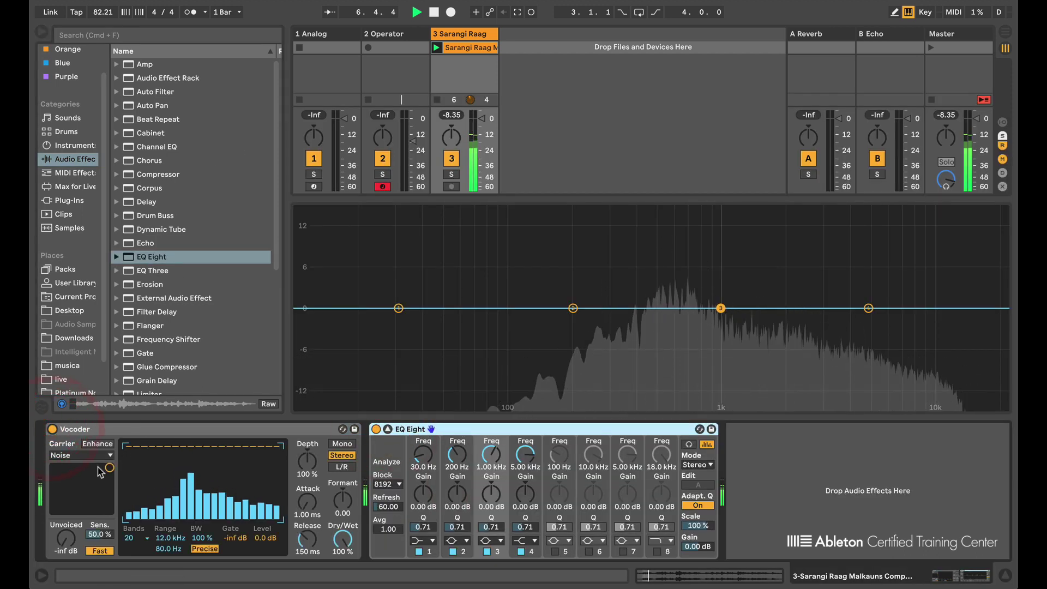
pyautogui.moveTo(341, 537); pyautogui.dragTo(341, 583)
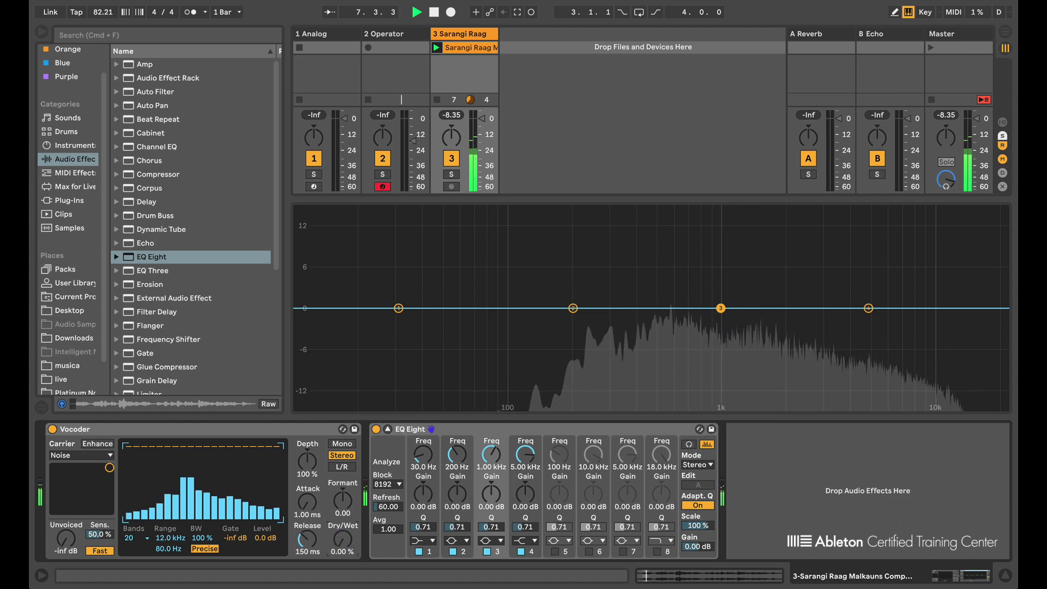
pyautogui.moveTo(142, 468)
pyautogui.mouseDown()
pyautogui.moveTo(179, 517)
pyautogui.moveTo(199, 498)
pyautogui.moveTo(209, 448)
pyautogui.moveTo(235, 517)
pyautogui.moveTo(266, 430)
pyautogui.moveTo(277, 462)
pyautogui.mouseUp()
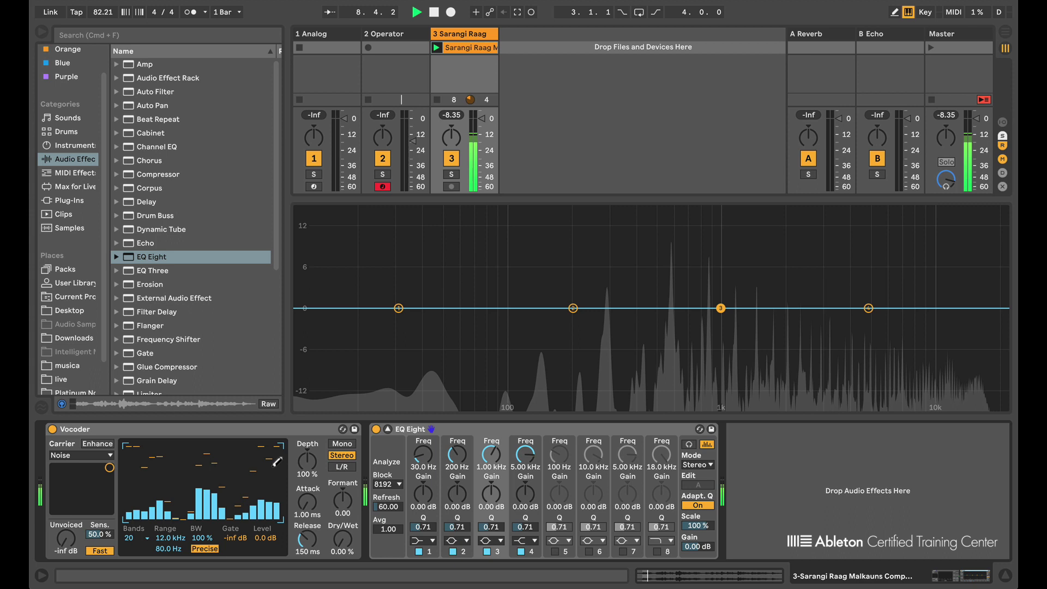
pyautogui.click(278, 510)
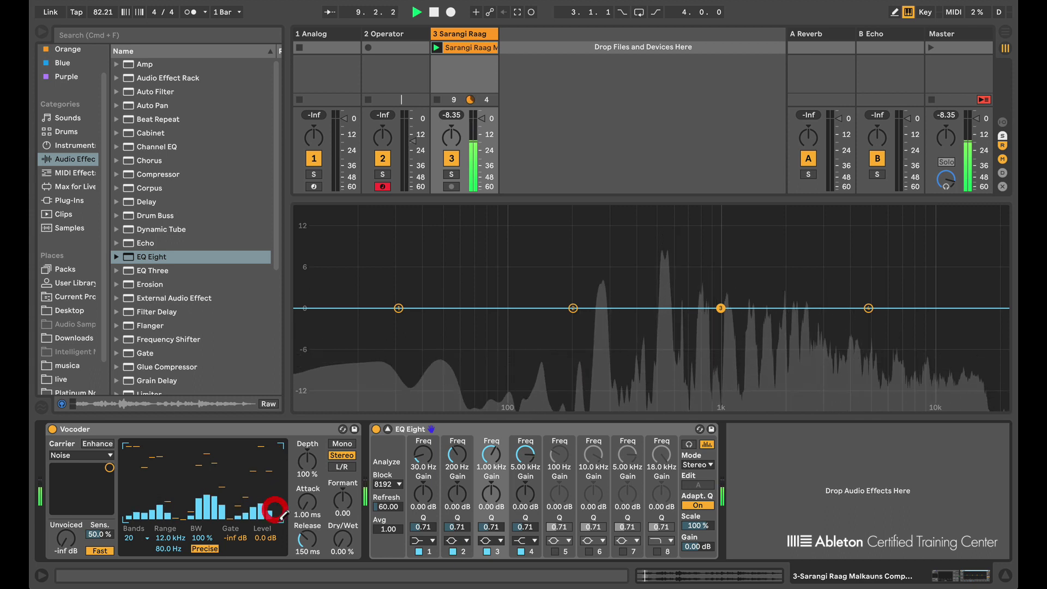
# Set the Vocoder's carrier to Modulator and its Dry/Wet to 100 %
pyautogui.click(79, 455)
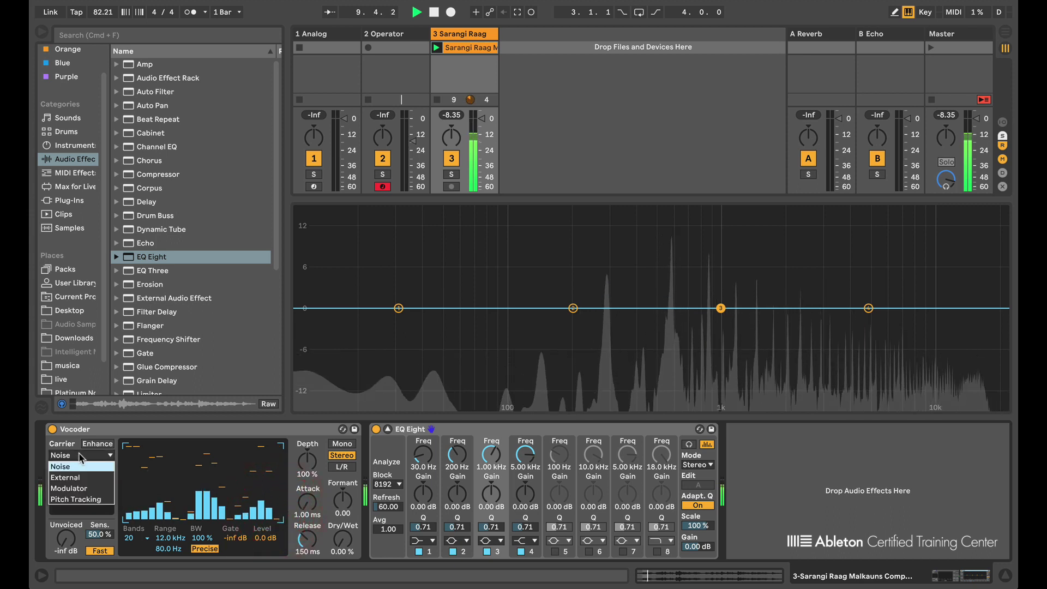
pyautogui.click(72, 487)
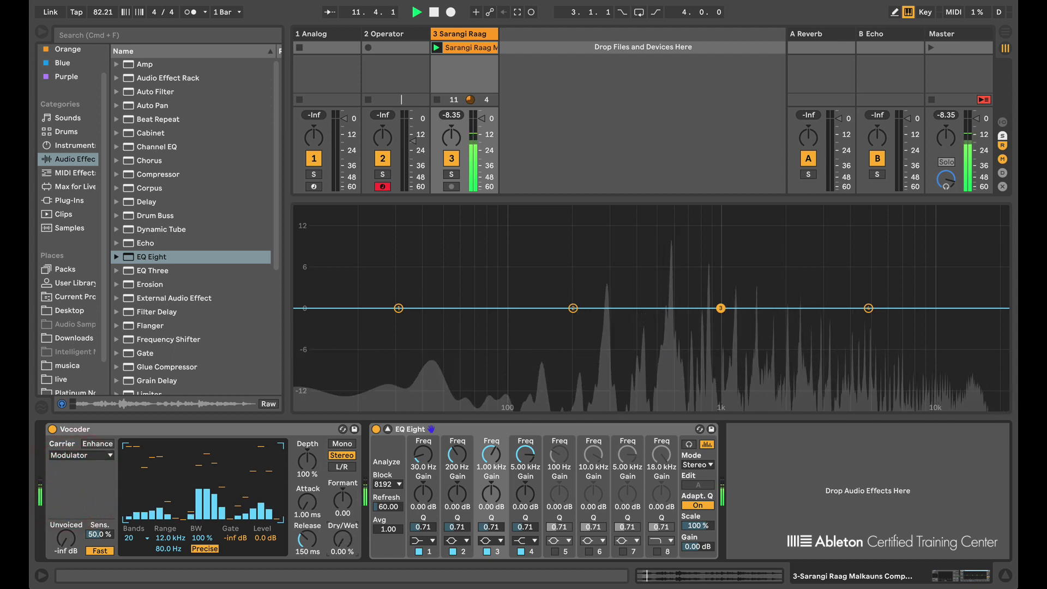
pyautogui.moveTo(342, 539); pyautogui.dragTo(342, 490)
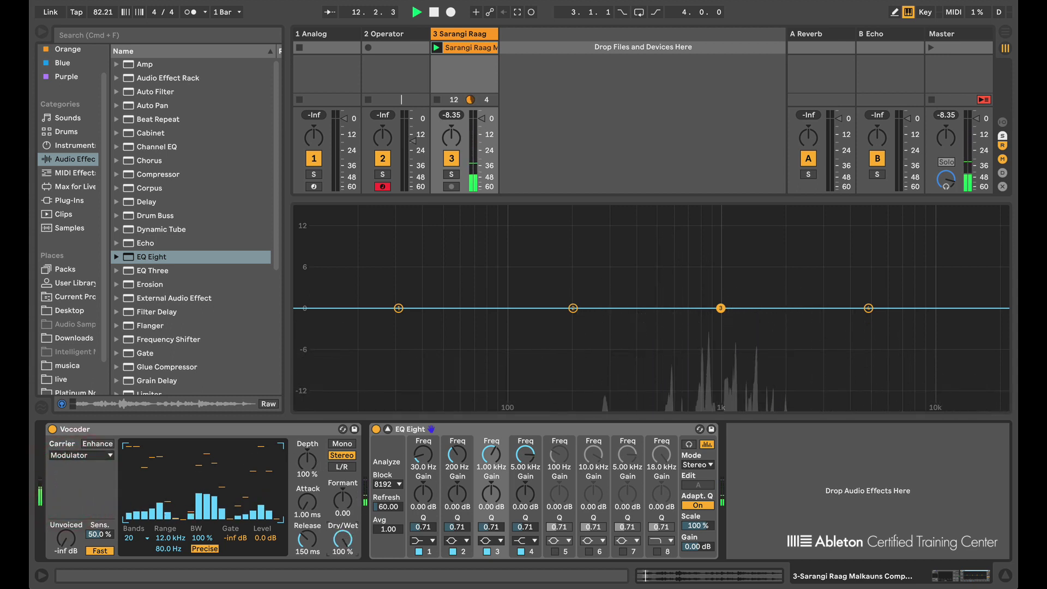
# Redraw some of the Vocoder's filter band levels and raise the EQ Eight's output gain to 10.9 dB
pyautogui.click(212, 436)
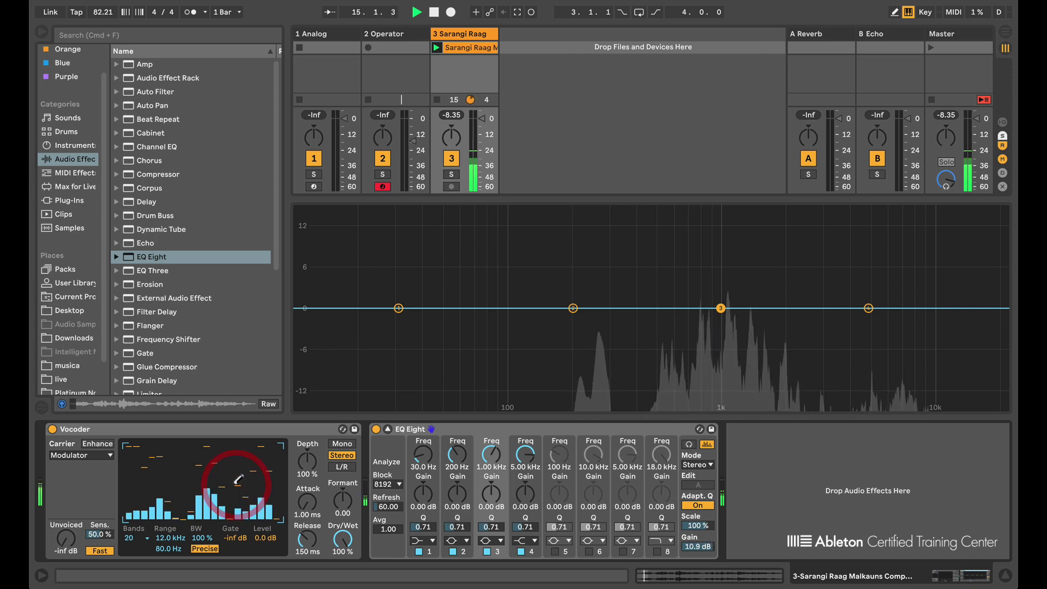
pyautogui.click(244, 436)
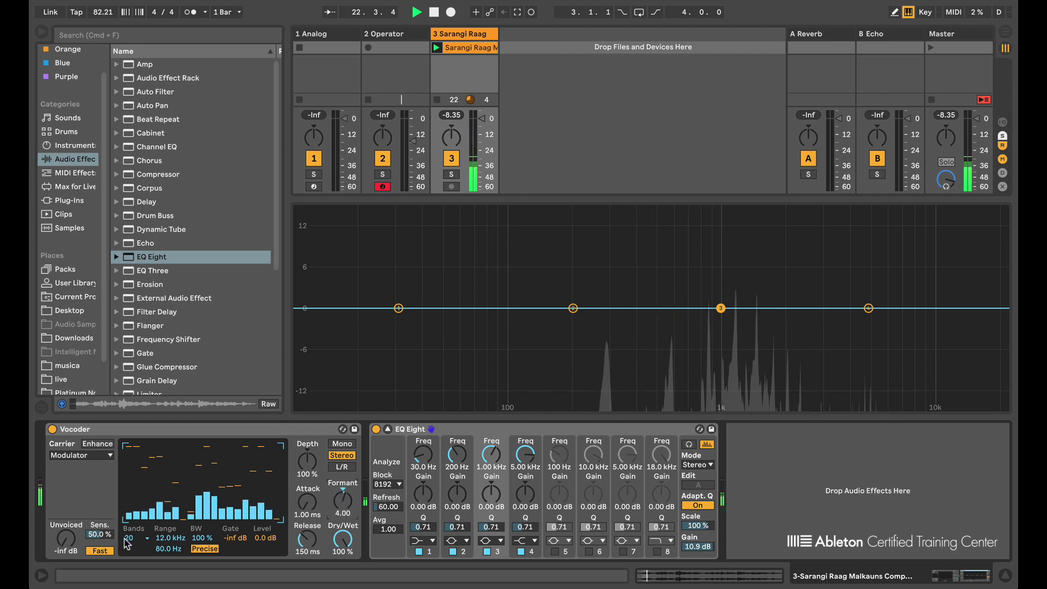
# Reduce the Vocoder to 12 bands and sweep its Formant control to about 20.8
pyautogui.click(133, 451)
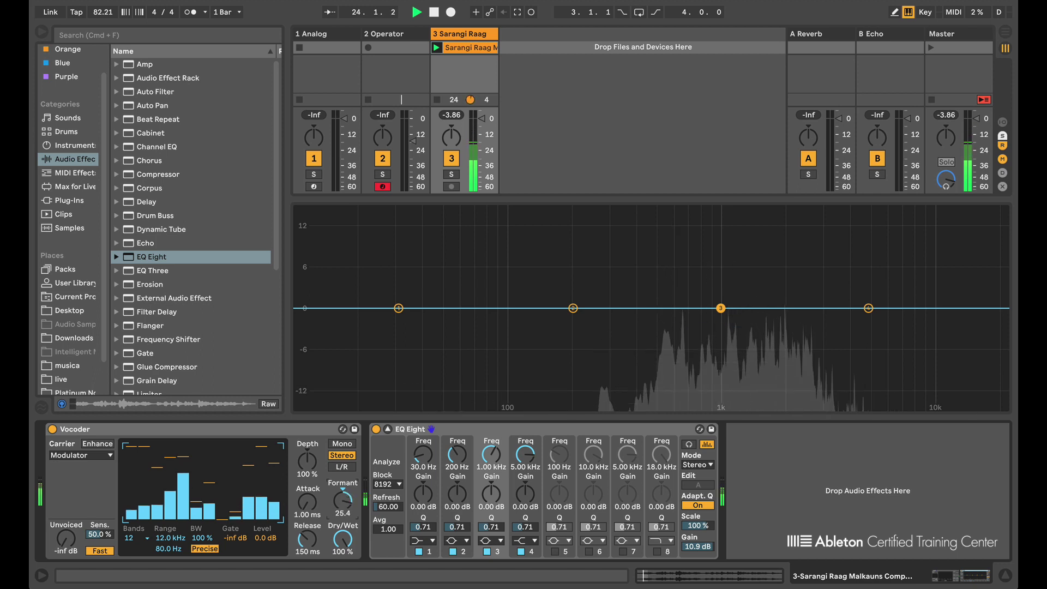
pyautogui.moveTo(343, 500); pyautogui.dragTo(343, 474)
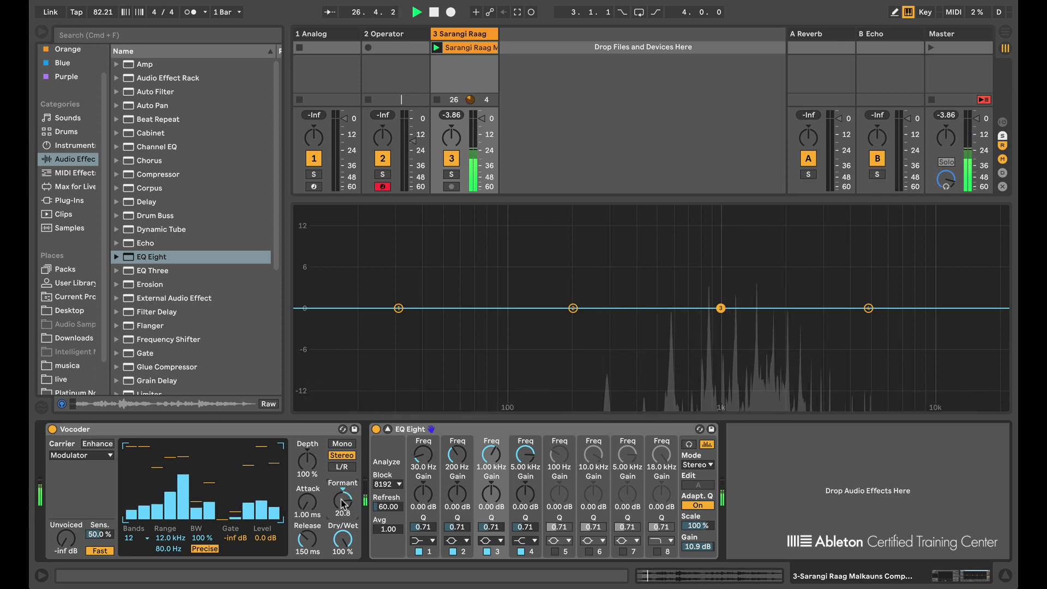
# Switch the Vocoder's carrier to Pitch Tracking and sweep its Formant control into negative values, ending at about -7.20
pyautogui.moveTo(342, 500); pyautogui.dragTo(342, 492)
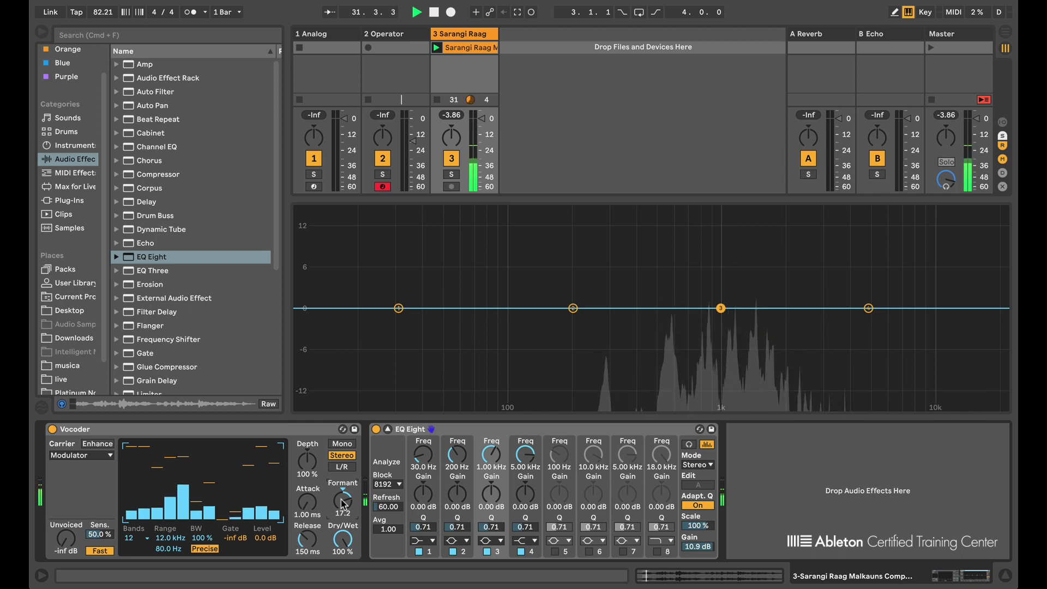
pyautogui.moveTo(343, 499); pyautogui.dragTo(342, 531)
pyautogui.click(69, 455)
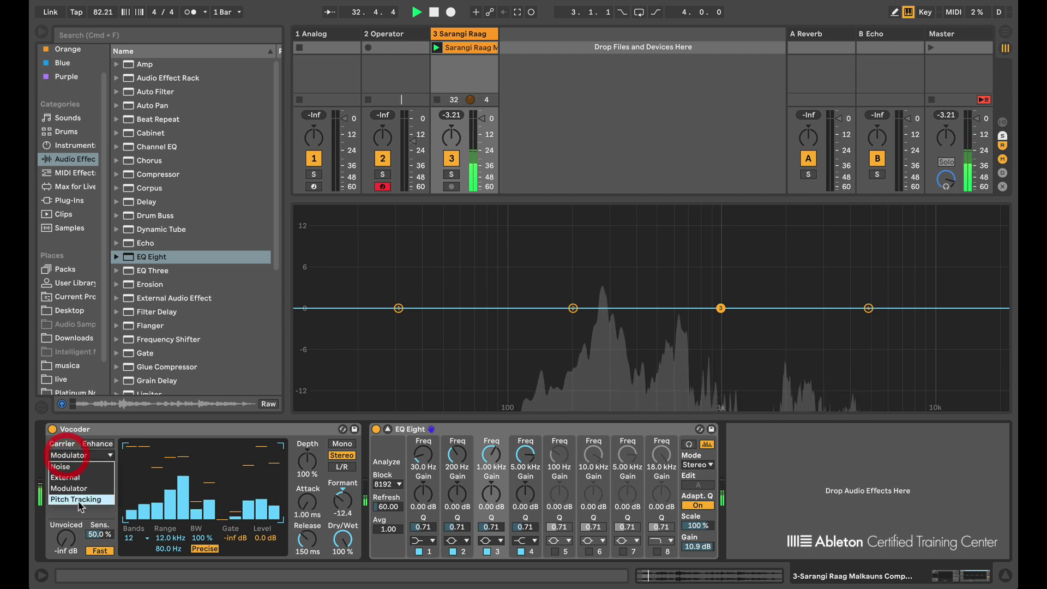
pyautogui.click(69, 497)
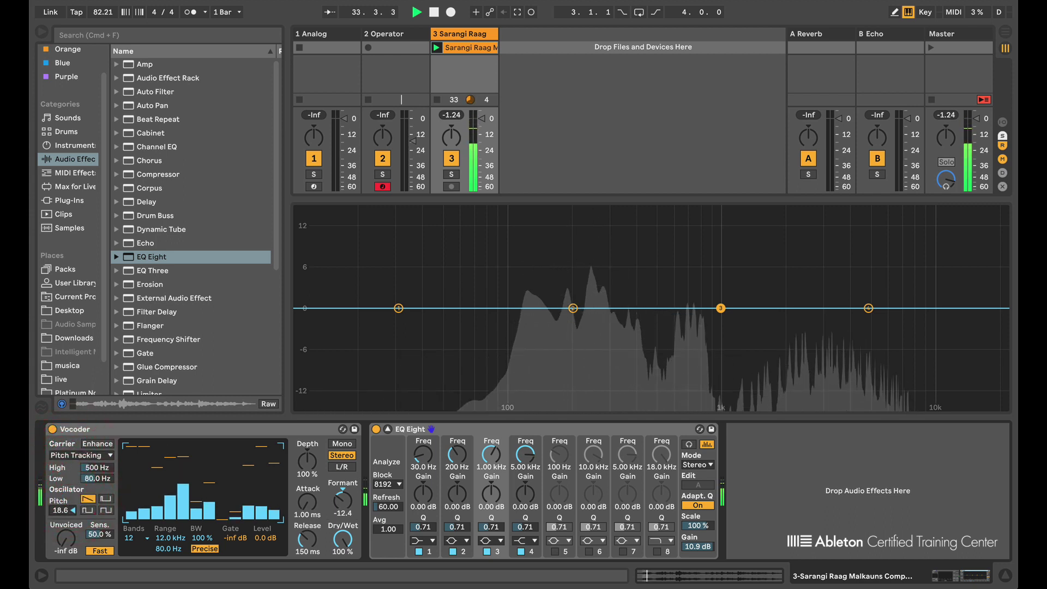
pyautogui.moveTo(325, 509)
pyautogui.mouseDown()
pyautogui.moveTo(326, 466)
pyautogui.moveTo(325, 530)
pyautogui.mouseUp()
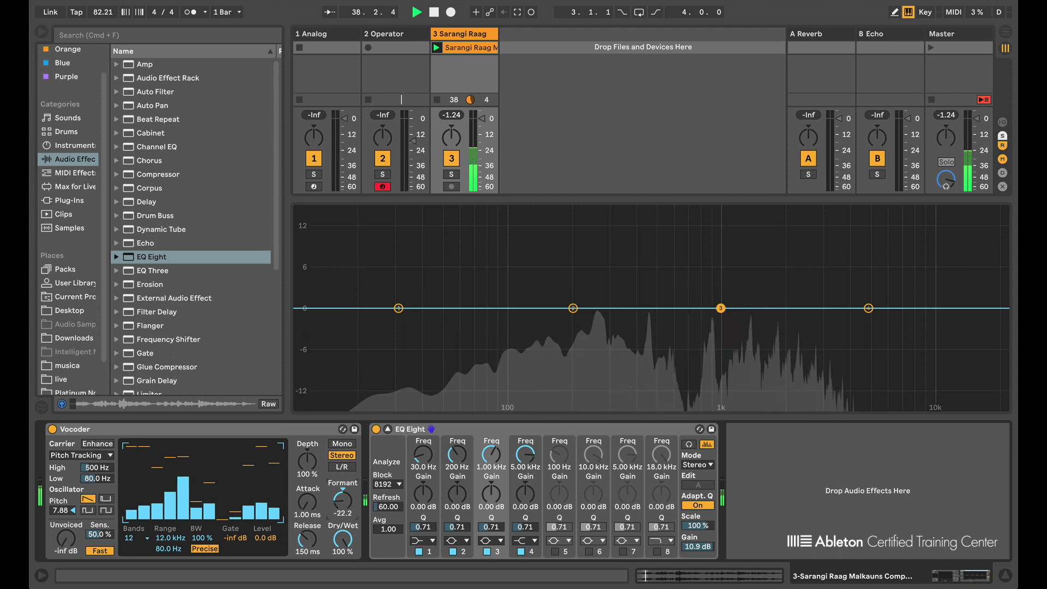
pyautogui.moveTo(346, 512); pyautogui.dragTo(346, 515)
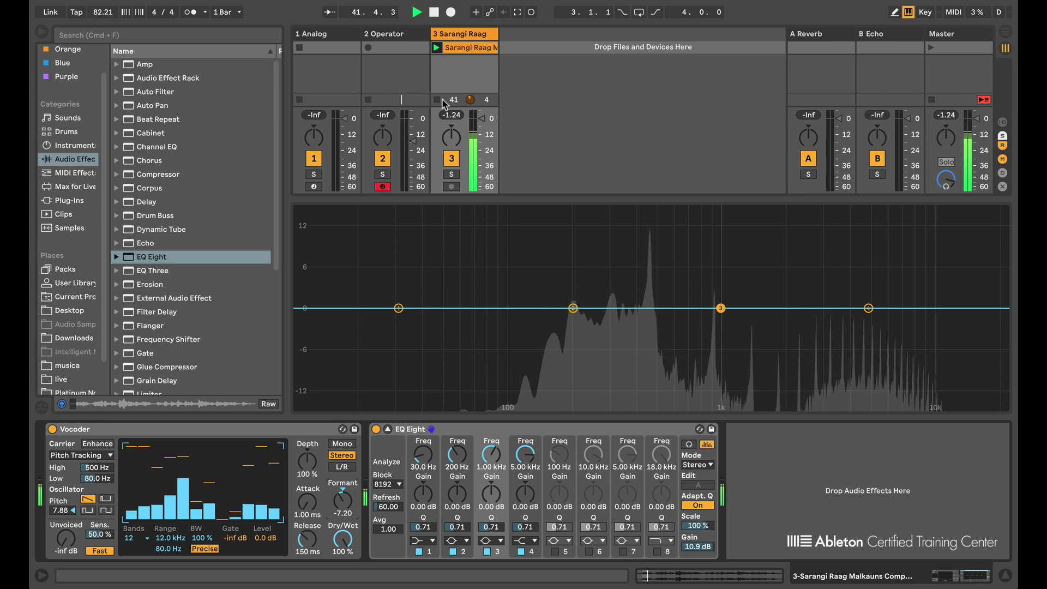
# Bypass the Vocoder and replace it with Corpus ahead of the EQ Eight, and locate Collision among the instruments
pyautogui.click(52, 429)
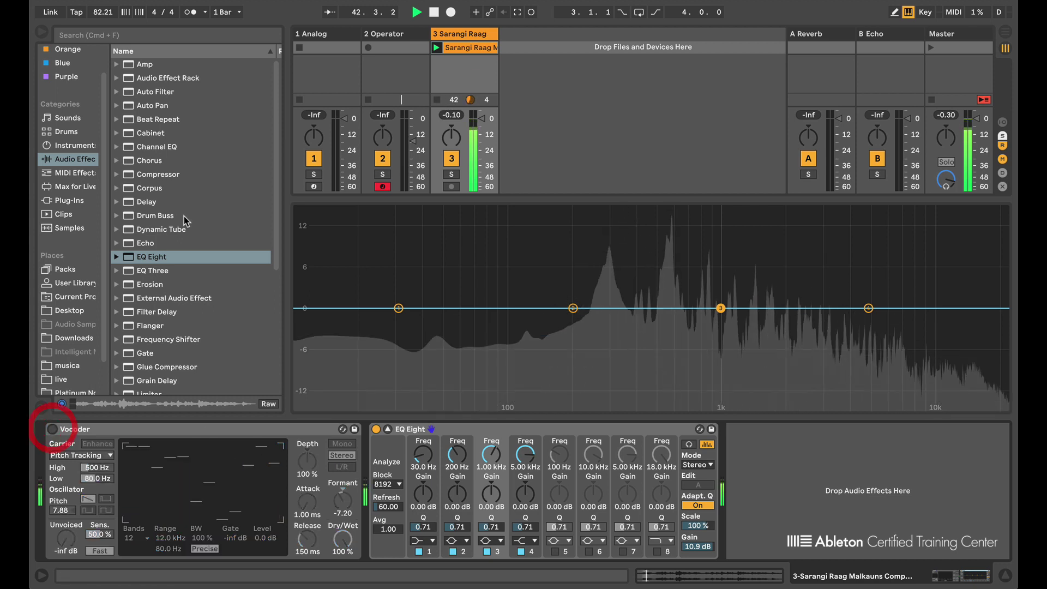
pyautogui.moveTo(451, 115); pyautogui.dragTo(452, 103)
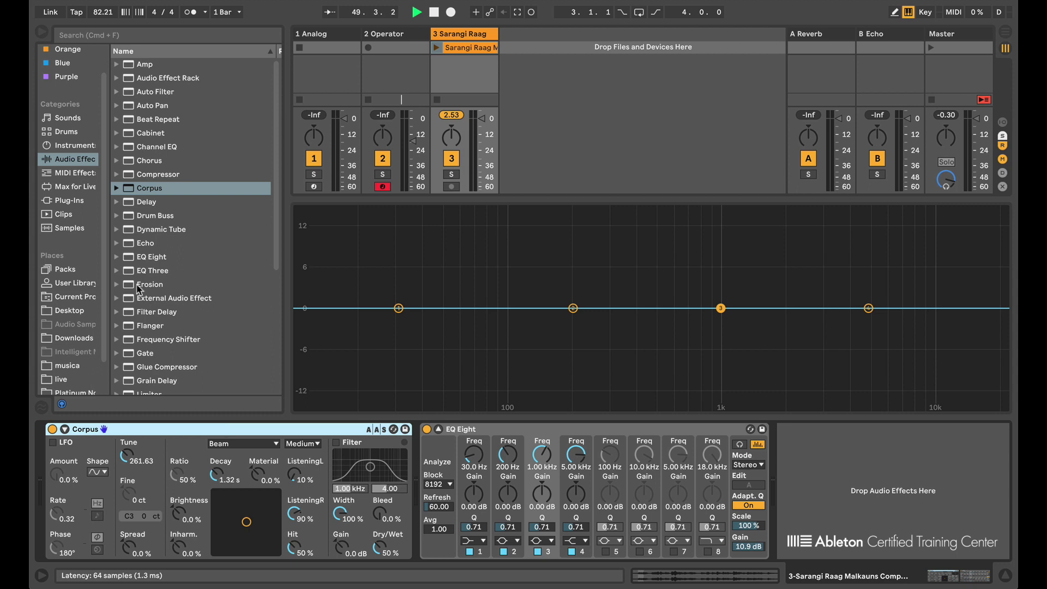
pyautogui.click(69, 148)
pyautogui.click(145, 79)
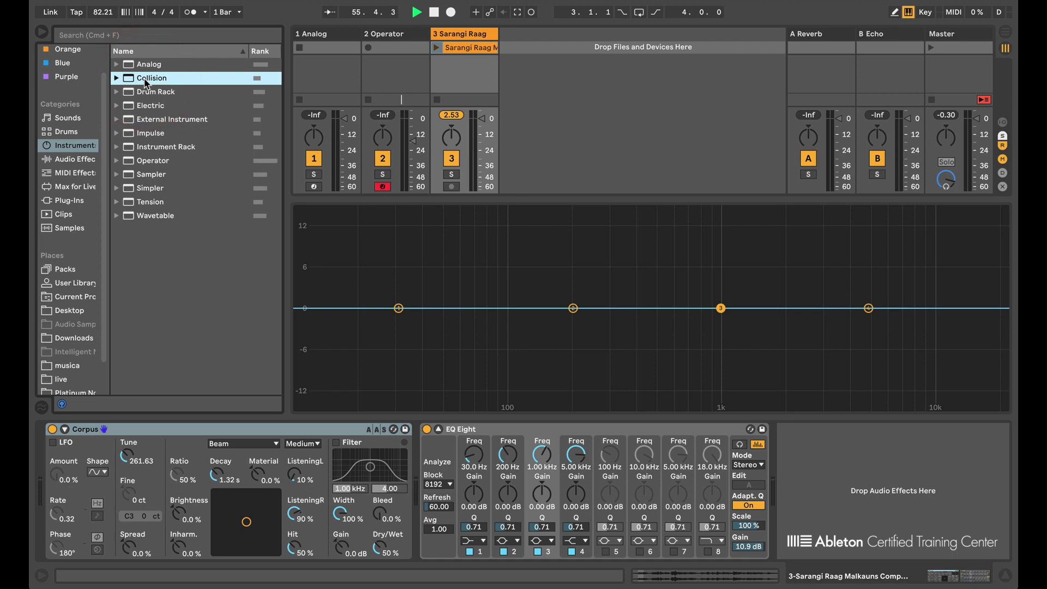
# Relaunch the Sarangi clip with its track's devices shown and reset the EQ Eight's output gain to 0.00 dB
pyautogui.click(462, 33)
pyautogui.click(436, 47)
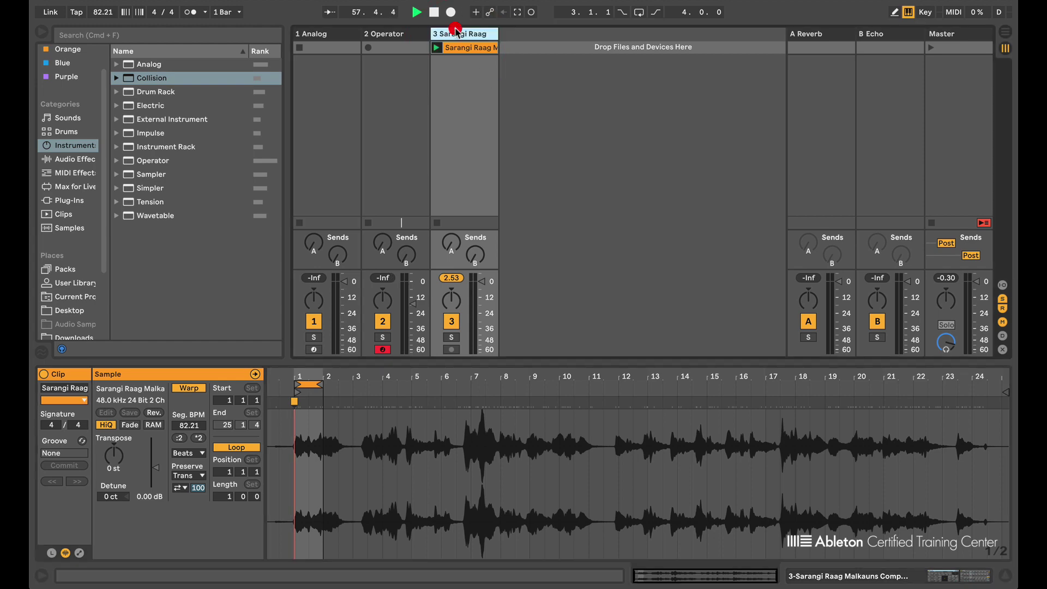
pyautogui.doubleClick(459, 32)
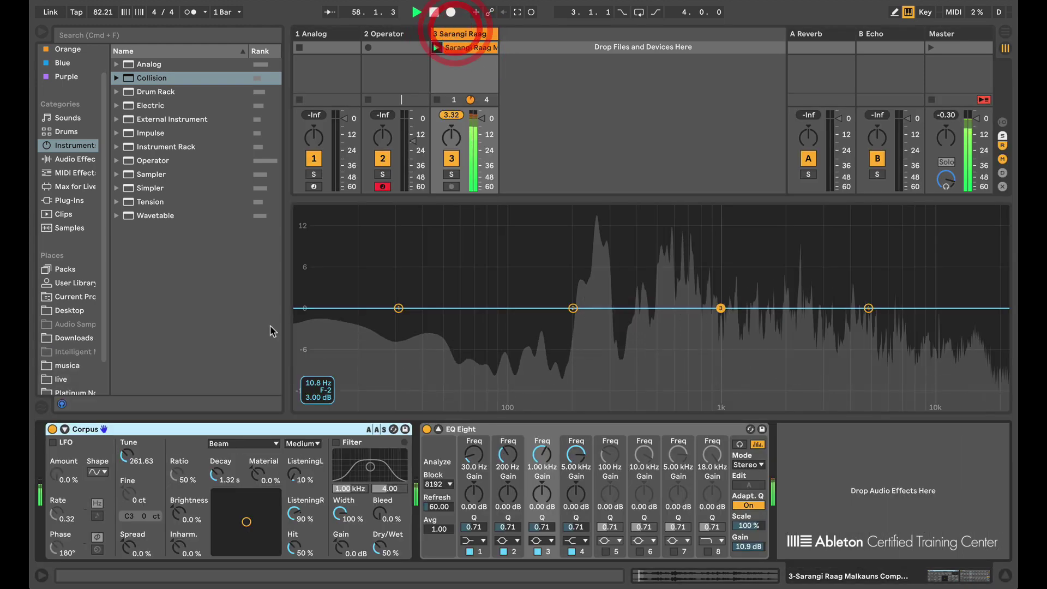
pyautogui.doubleClick(748, 546)
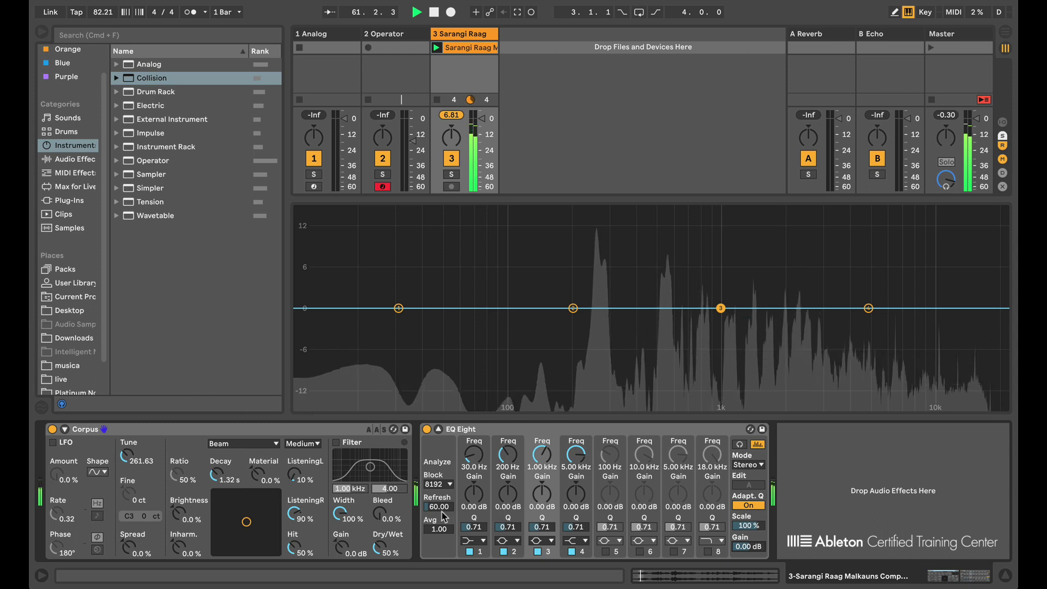
# Set the Corpus resonator to Marimba, with Gain at -5.0 dB and Dry/Wet at 100 %
pyautogui.click(244, 444)
pyautogui.click(231, 465)
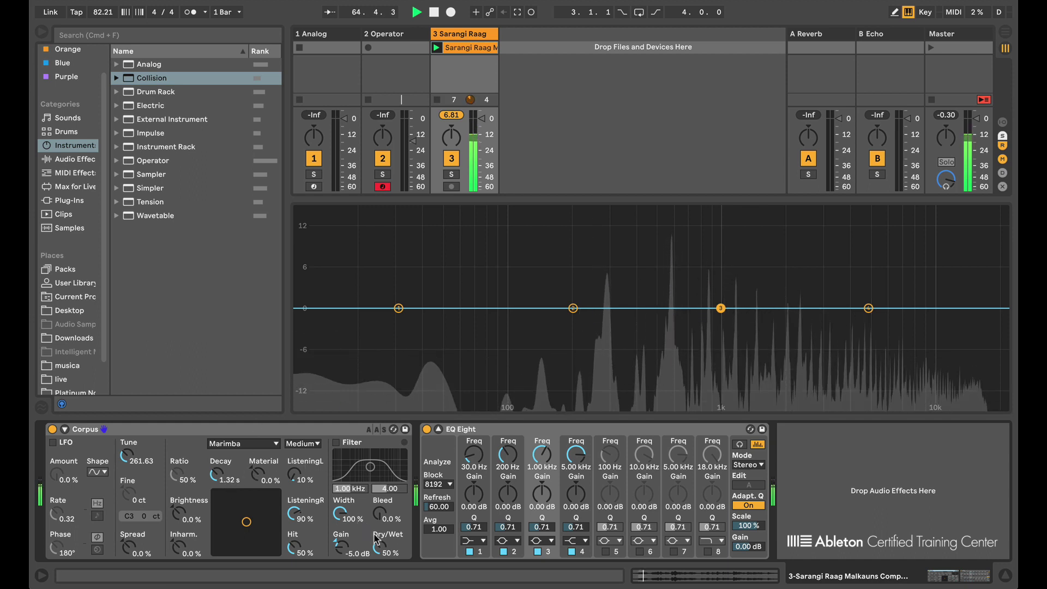
pyautogui.moveTo(380, 547); pyautogui.dragTo(380, 518)
# Try the Plate resonator in Corpus, sweeping Tune between about 786 and 484, and reset Tune to its default
pyautogui.click(238, 447)
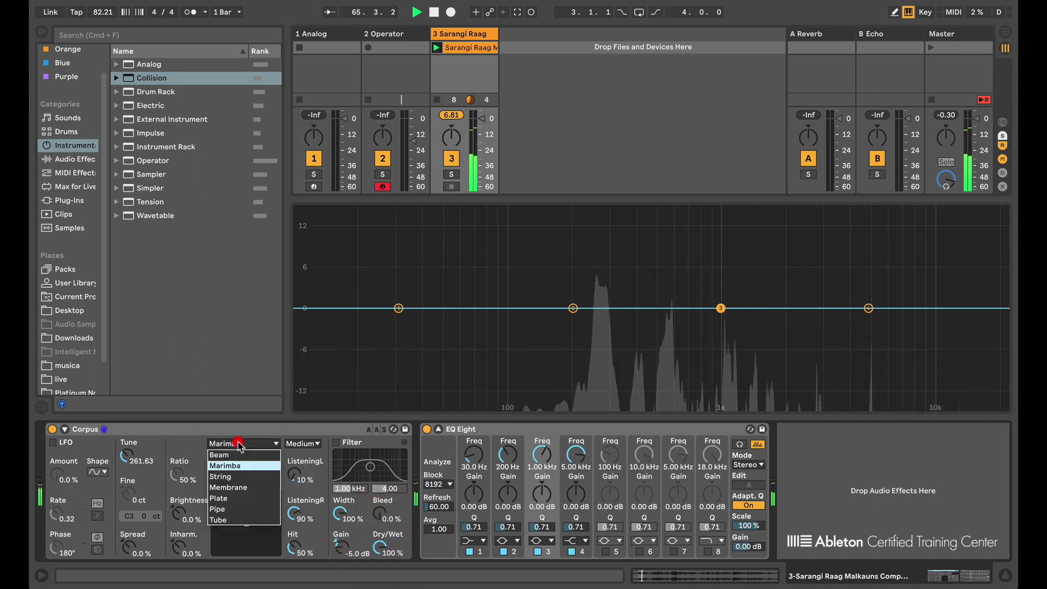
pyautogui.click(222, 502)
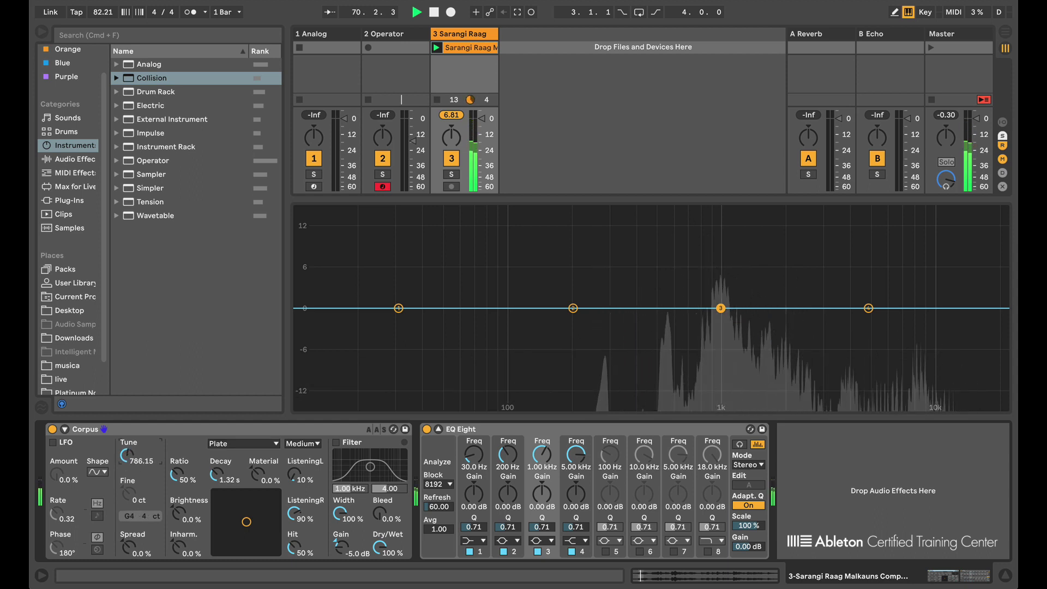
pyautogui.moveTo(127, 455); pyautogui.dragTo(124, 457)
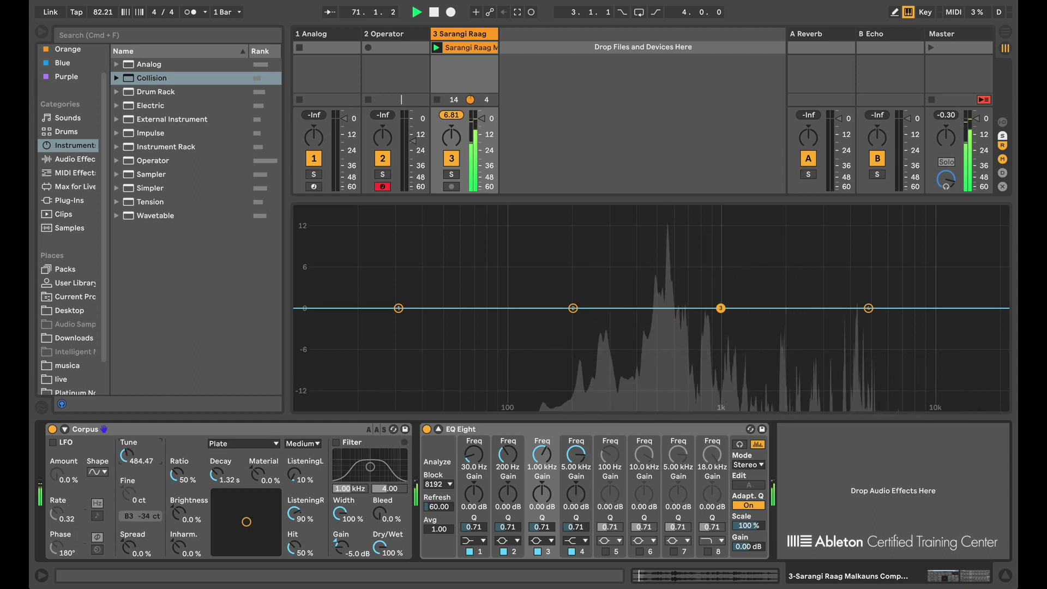
pyautogui.doubleClick(125, 457)
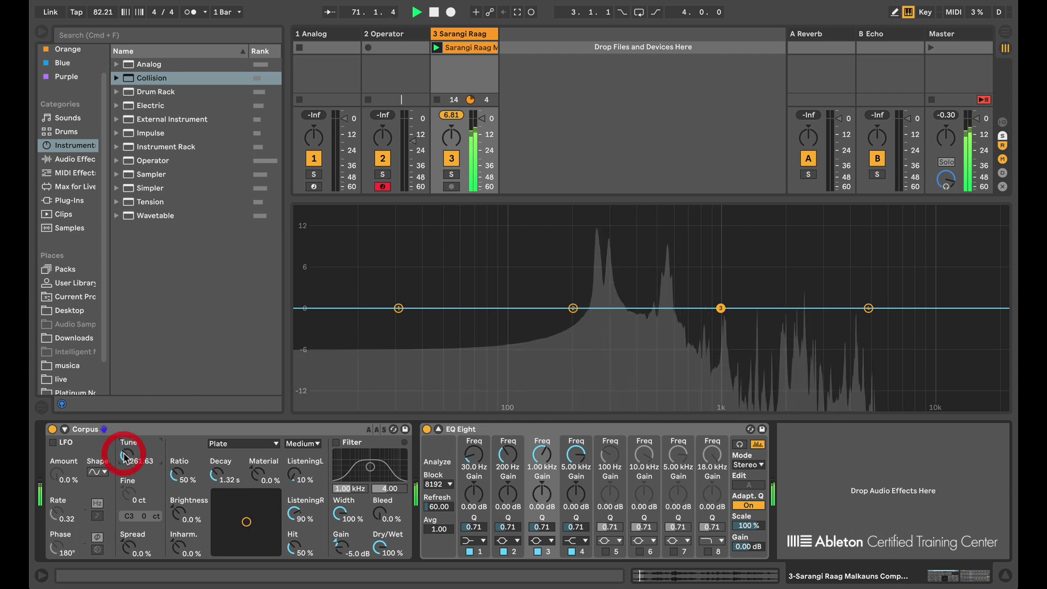
# Audition the Marimba and Pipe resonators in Corpus on the playing Sarangi clip
pyautogui.click(250, 444)
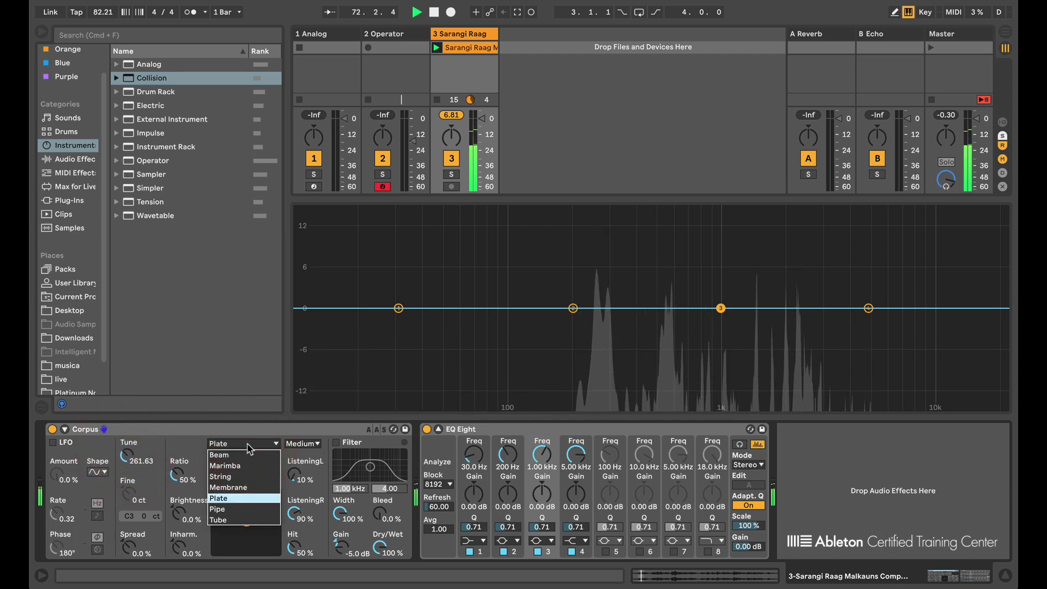
pyautogui.click(225, 468)
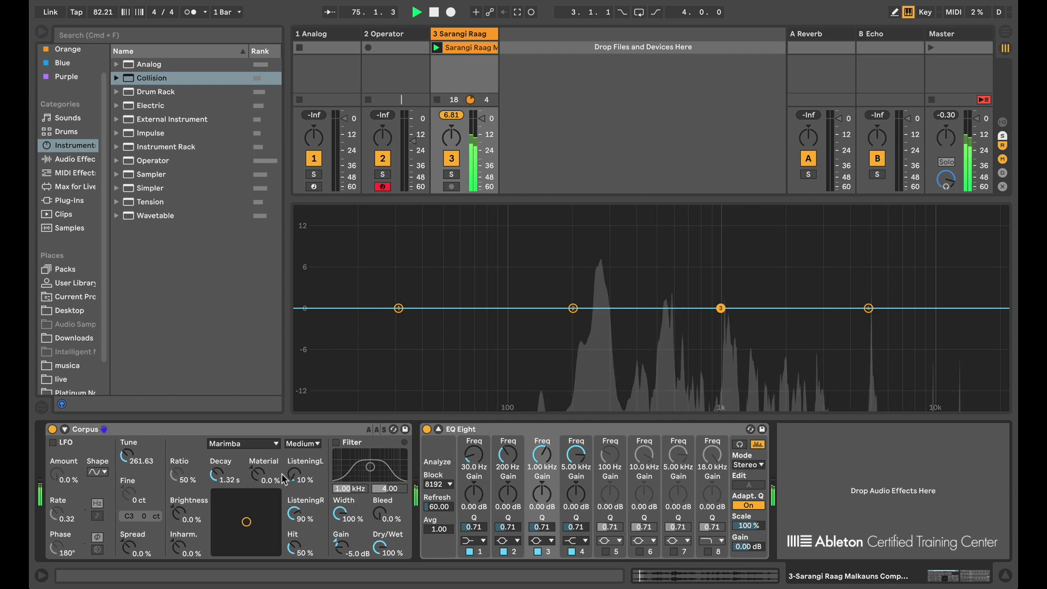
pyautogui.click(245, 442)
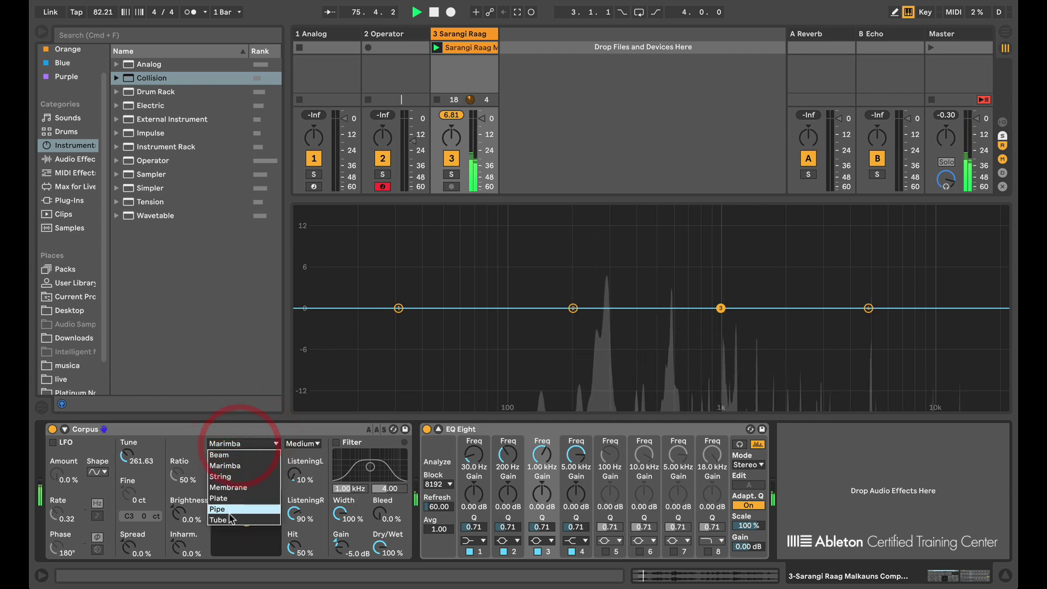
pyautogui.click(224, 509)
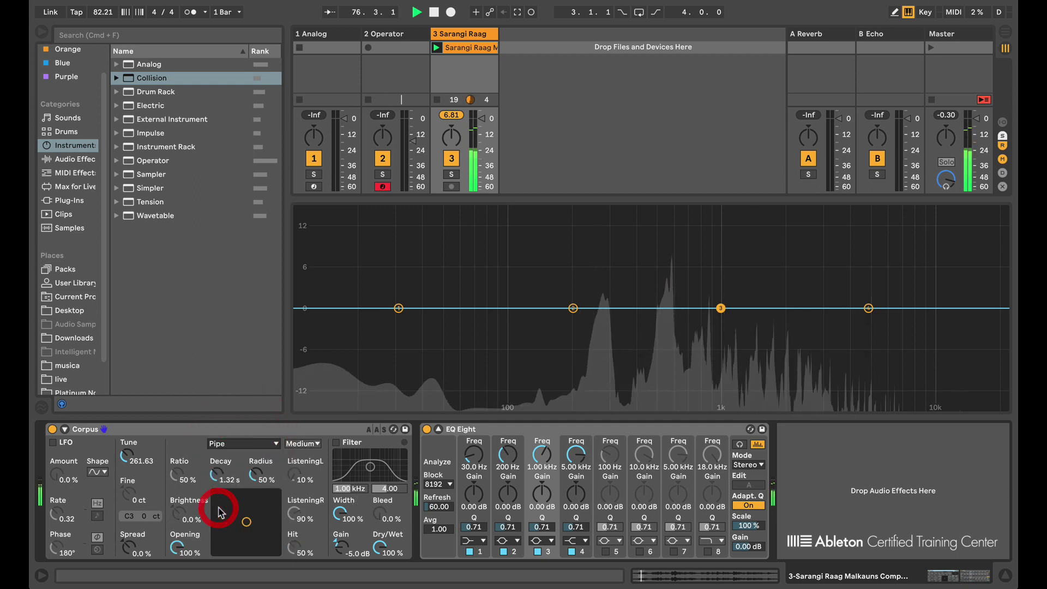
# Set the Corpus resonator to Tube and sweep its Tune control from about 1024 down to about 484
pyautogui.click(240, 444)
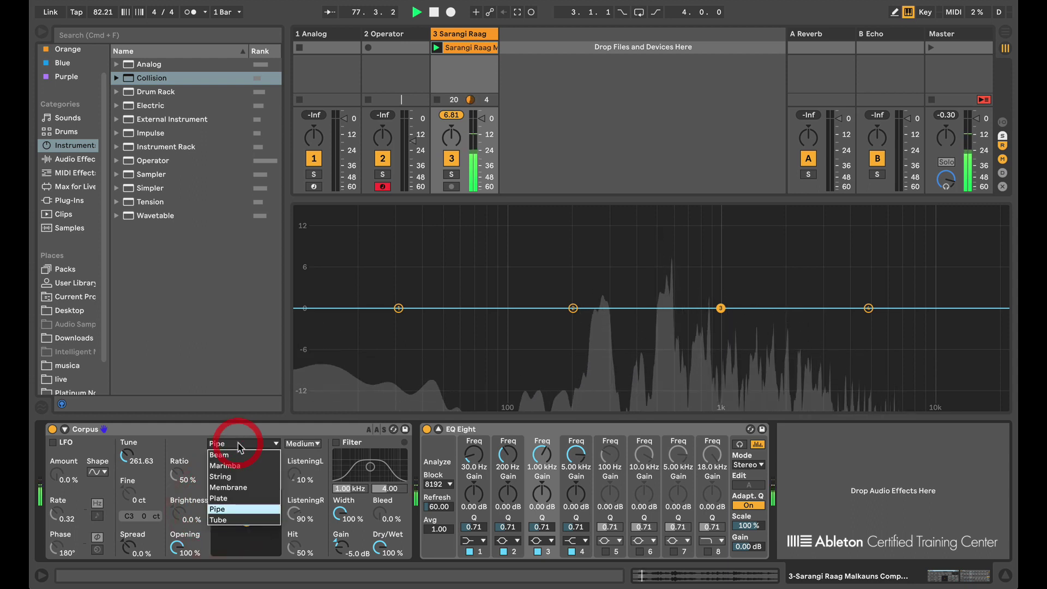
pyautogui.click(229, 520)
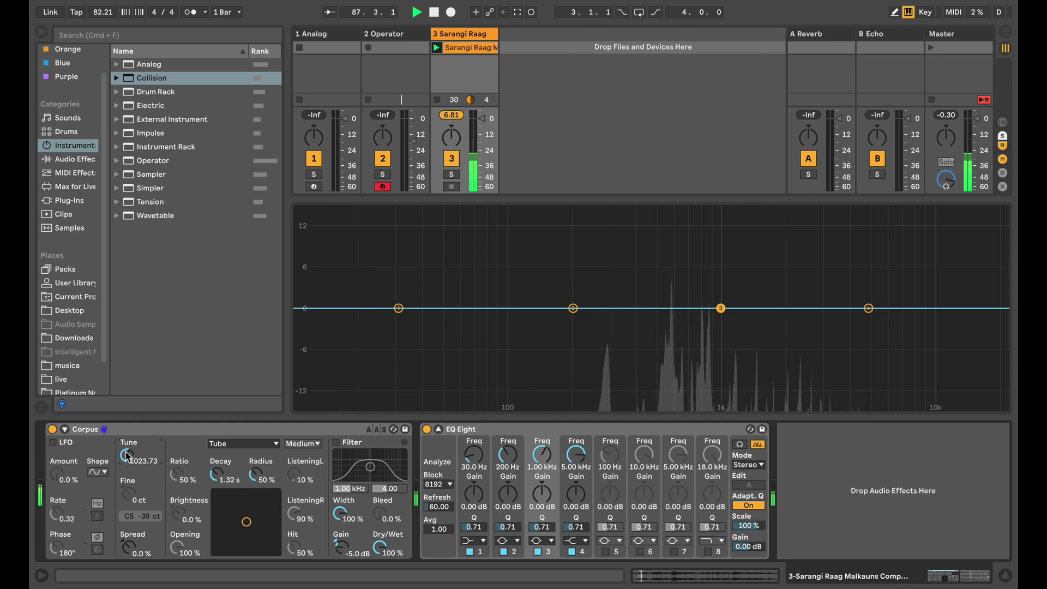
pyautogui.moveTo(127, 455); pyautogui.dragTo(126, 474)
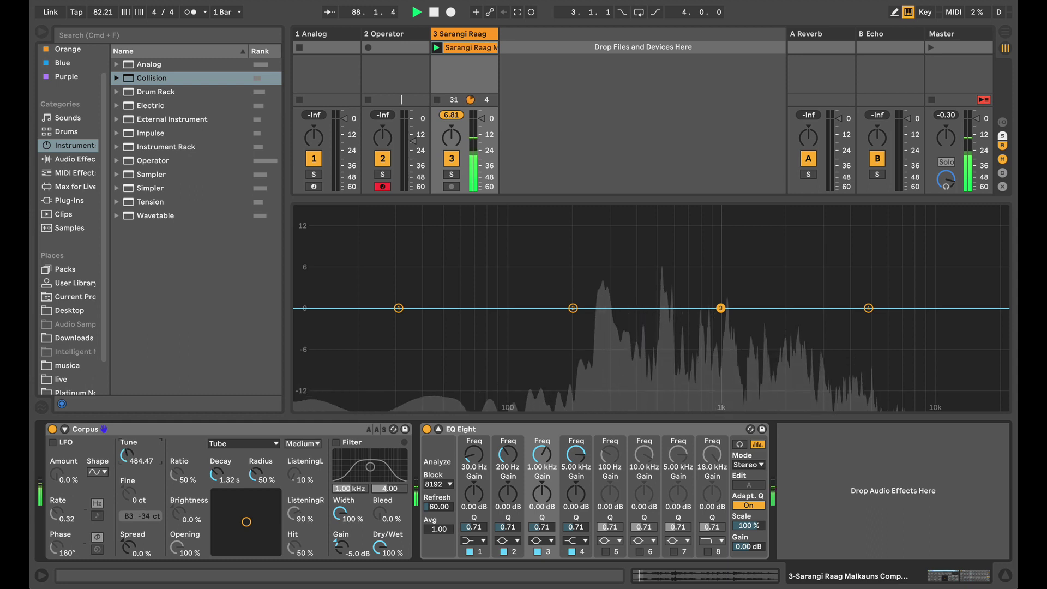